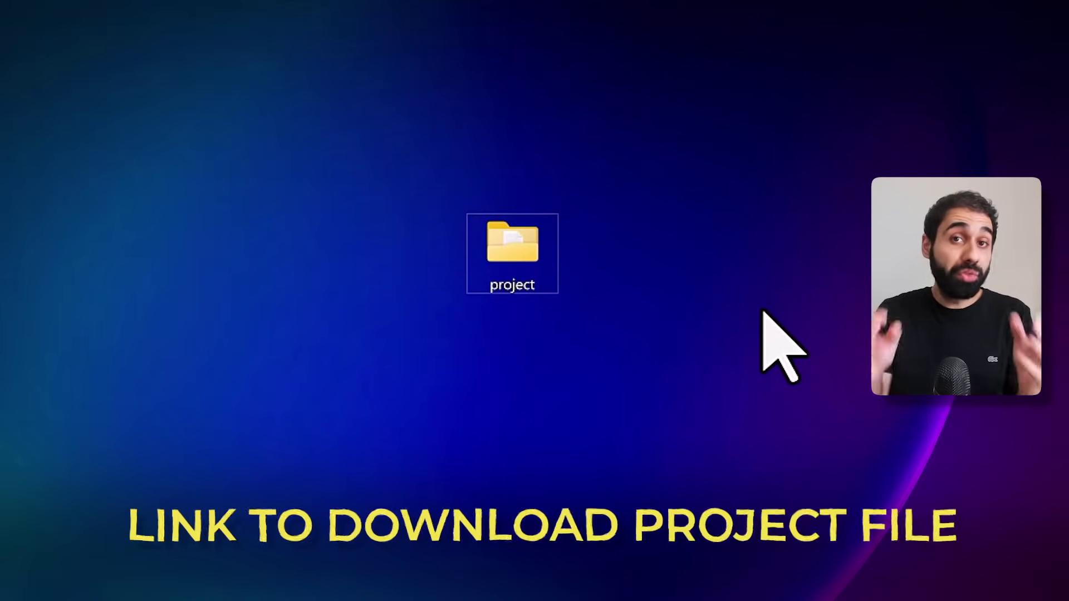
Open the desktop's project folder as the workspace in Visual Studio Code.
left_click_drag(551, 232, 493, 242)
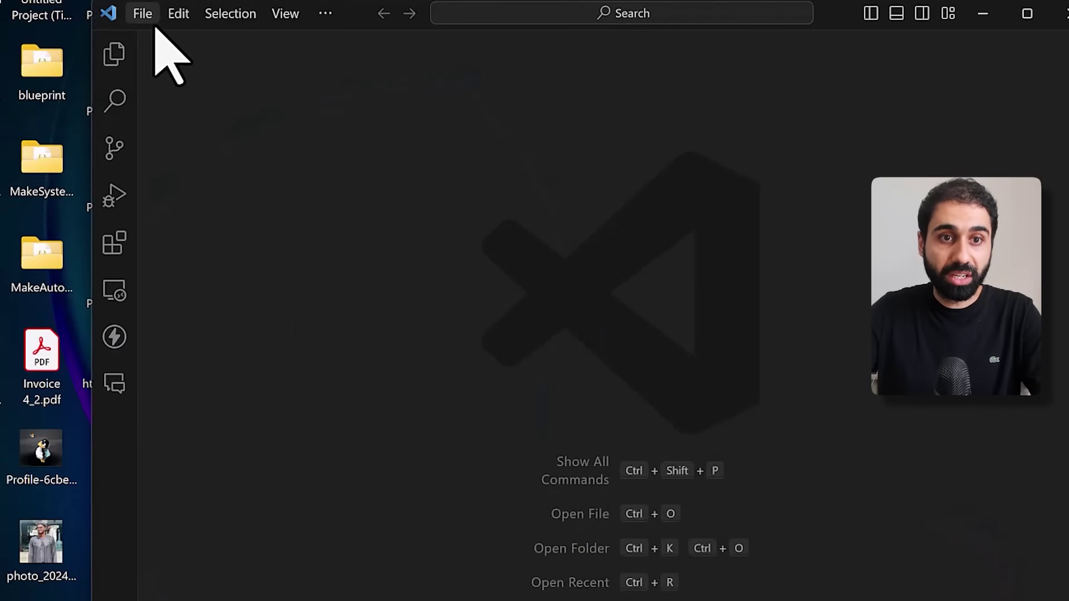
left_click(146, 16)
left_click(217, 176)
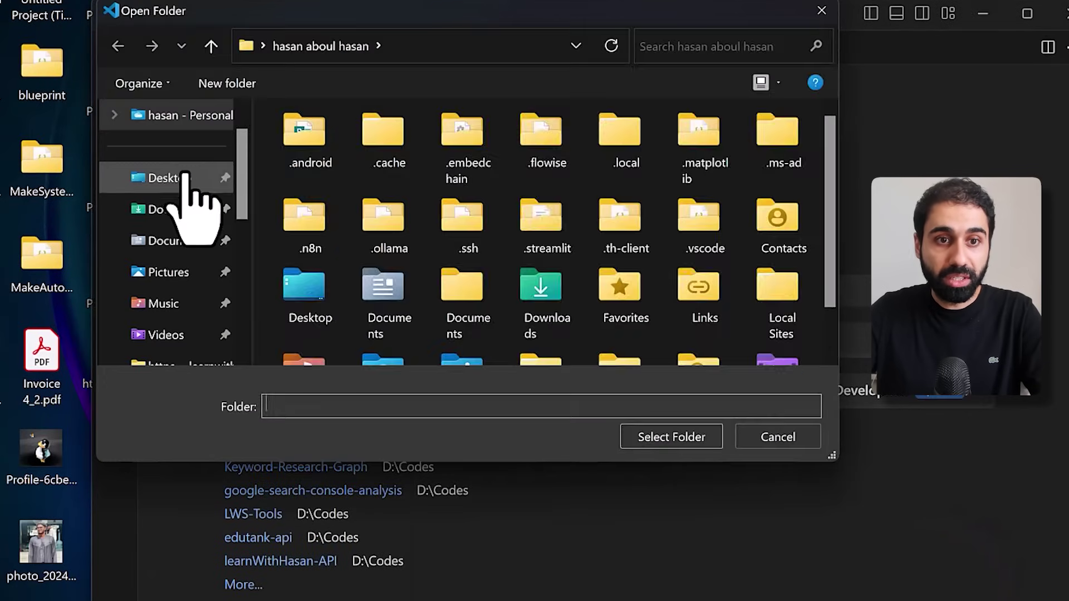
left_click(172, 180)
left_click(693, 251)
double_click(693, 254)
left_click(691, 437)
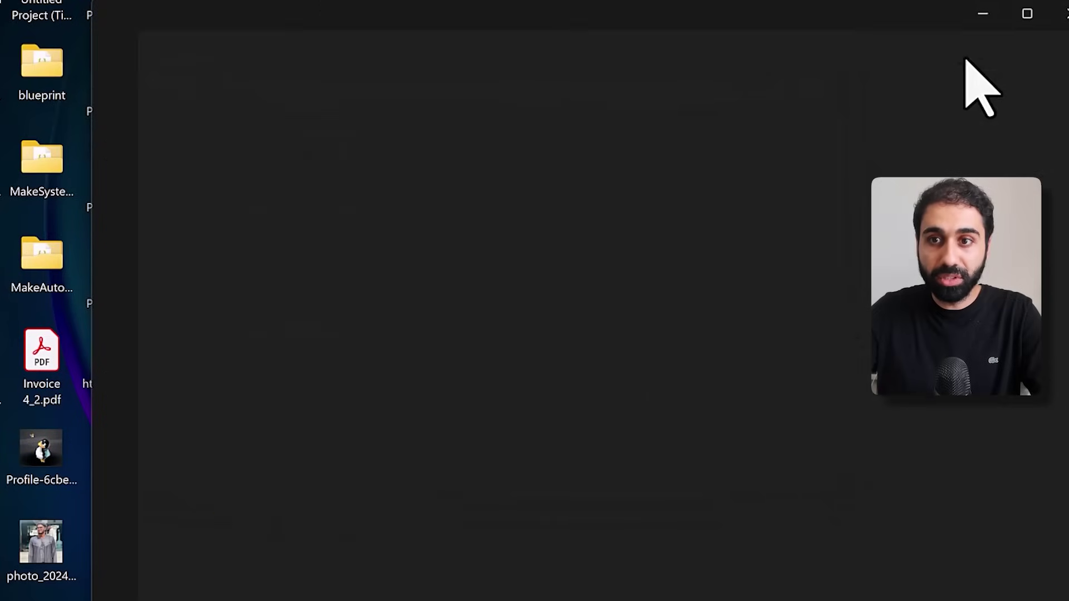
left_click(963, 51)
left_click(354, 25)
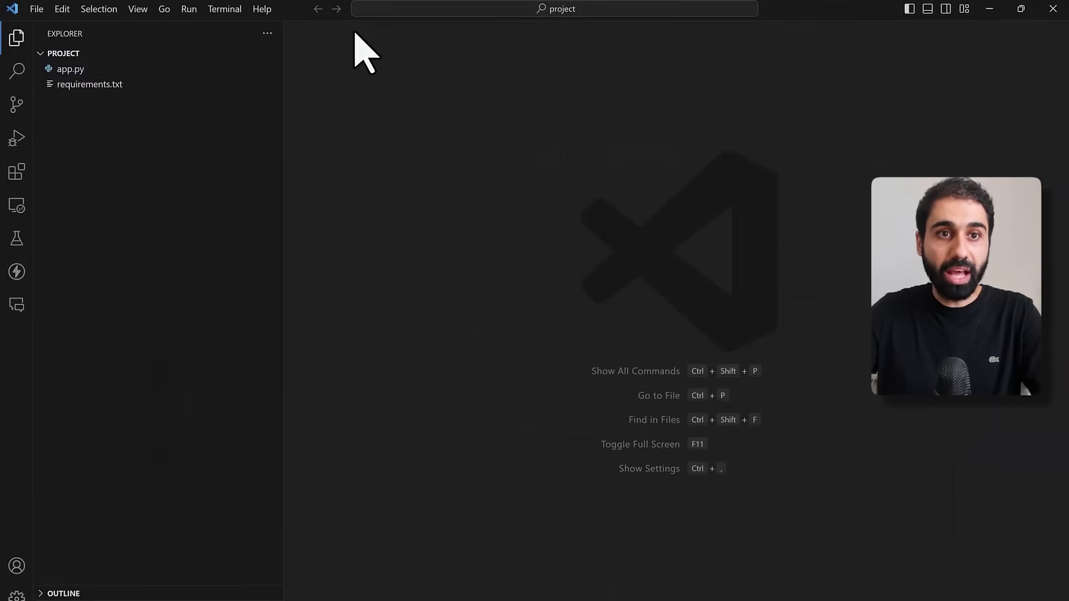
Open a new terminal and create a virtual environment with python -m venv venv.
left_click(221, 9)
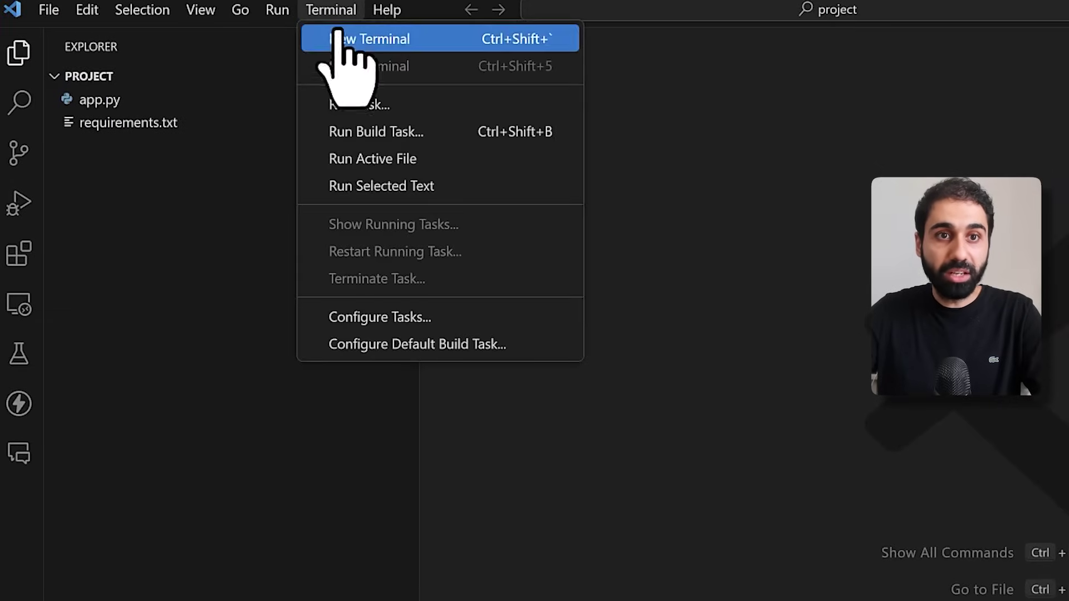
left_click(233, 27)
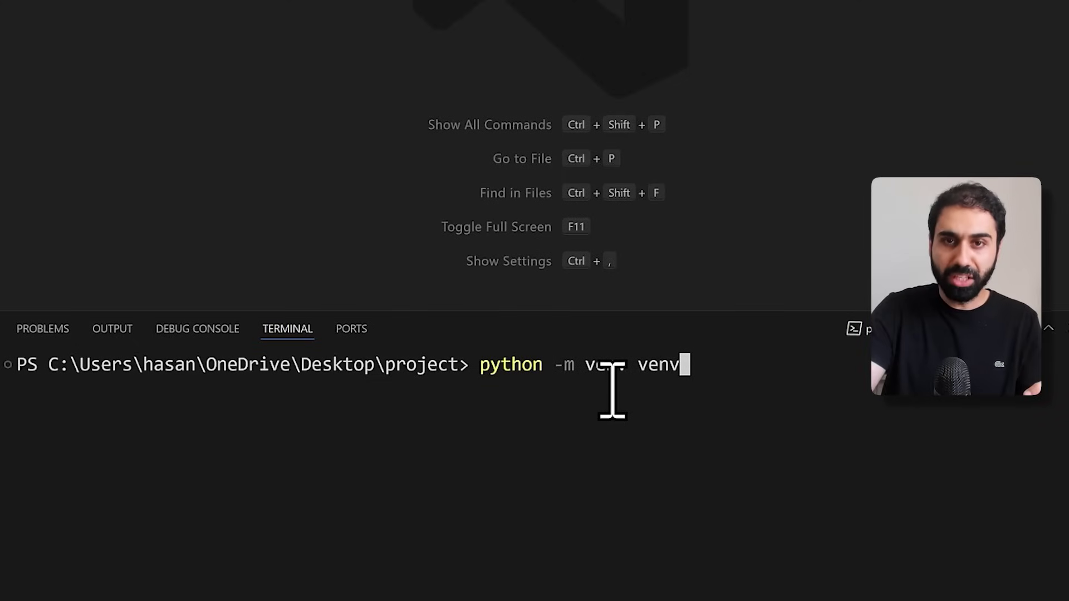
key("Return")
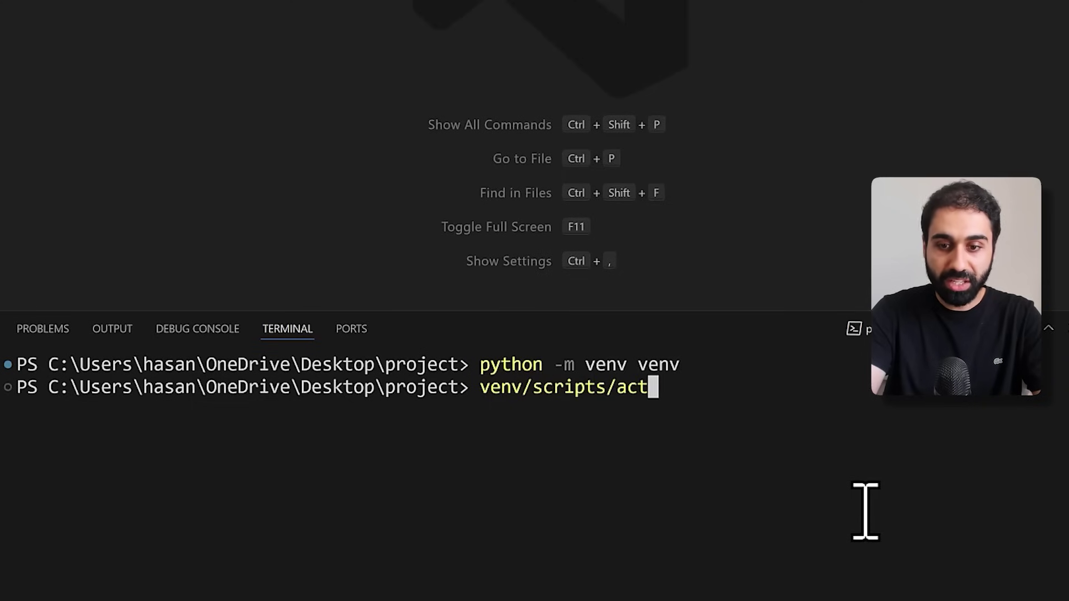
Activate the environment with venv/scripts/activate and enter pip install -r requirements.txt to install the project's dependencies.
key("Return")
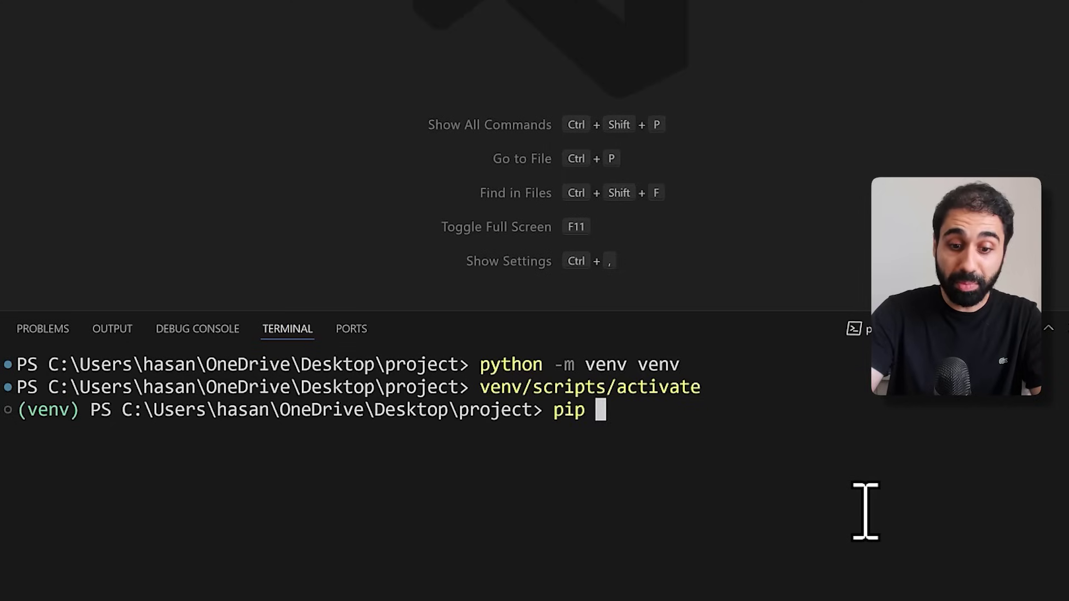
type("pip install -r ")
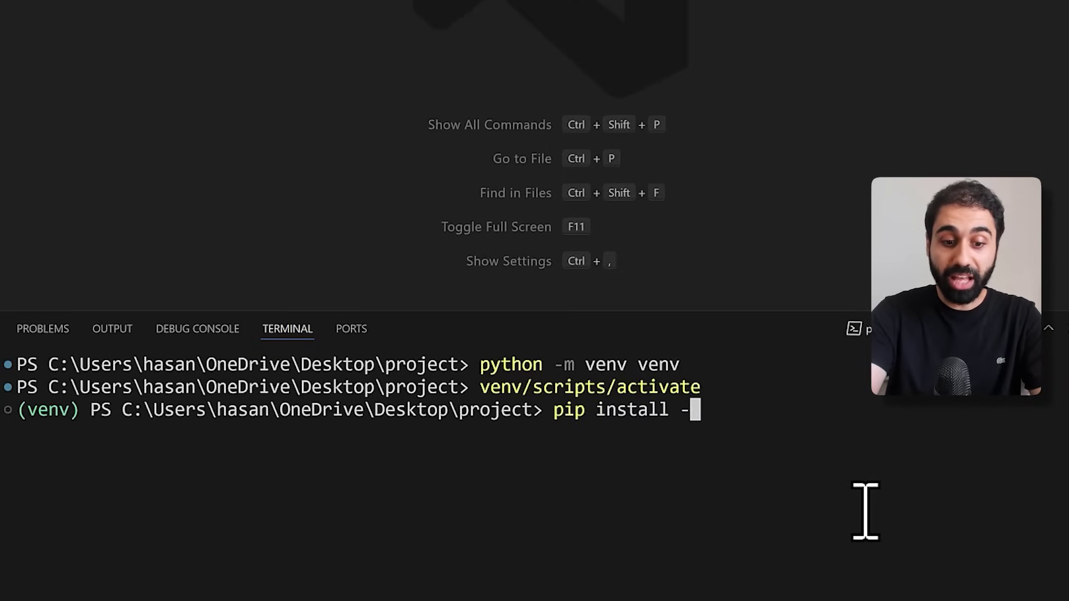
type("requirement")
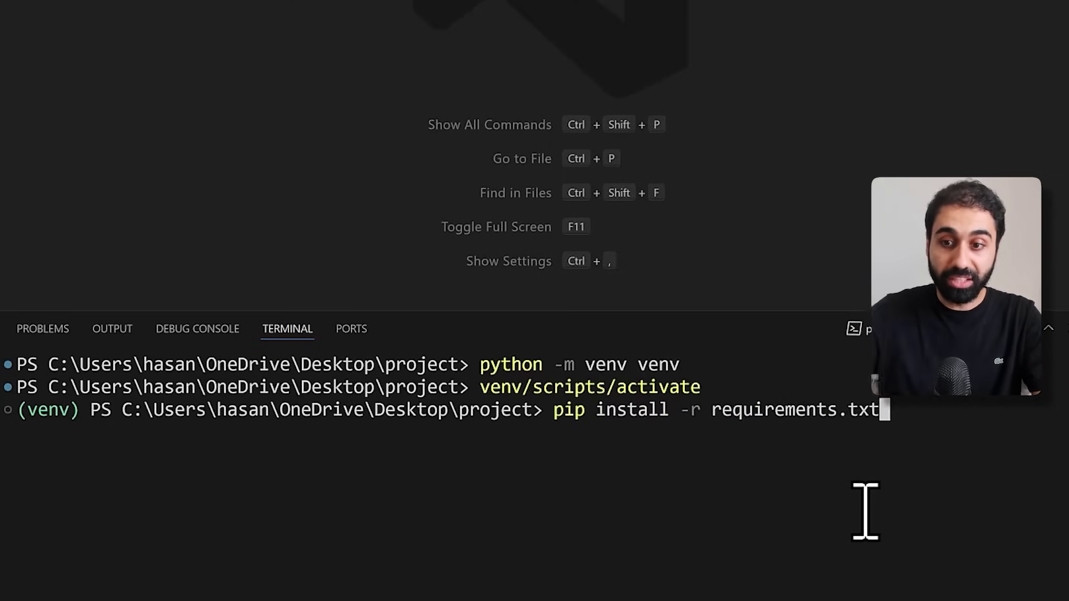
Launch the app from the google-search-console-analysis project's terminal with streamlit run app.py.
left_click(124, 141)
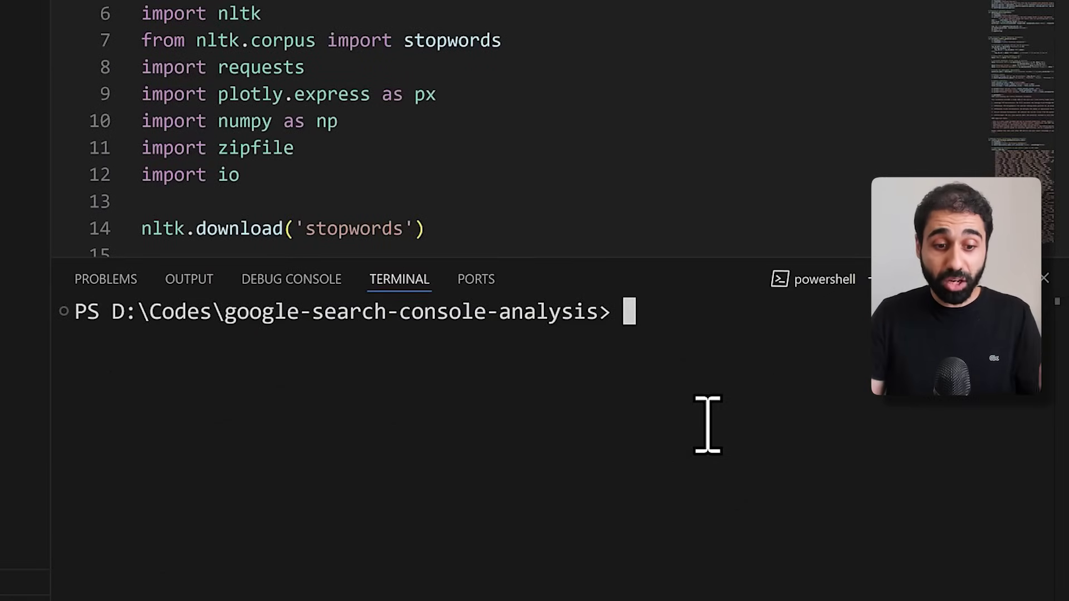
type("str")
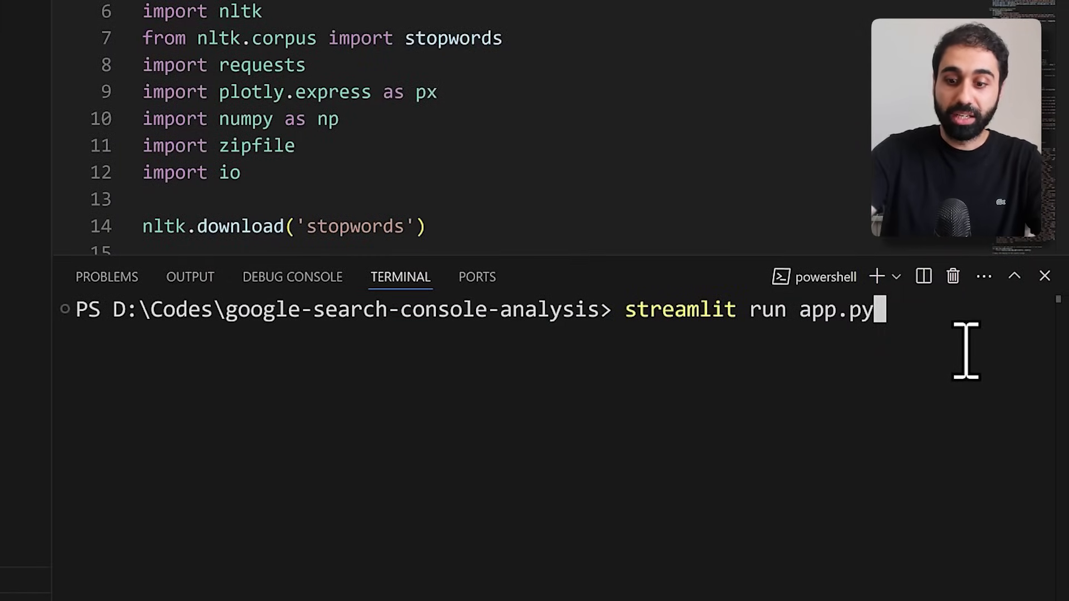
key("Return")
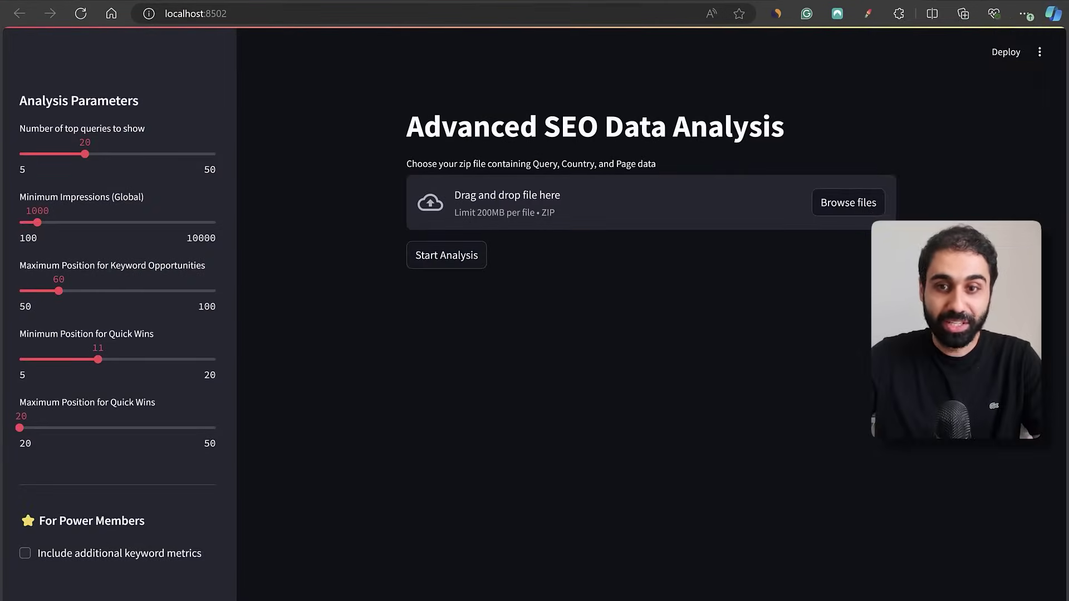
Upload https---learnwithhasan.com--Performance-on-Search-2024-08-20.zip to the local SEO analysis app, start the analysis and skim its results.
left_click(849, 205)
double_click(286, 210)
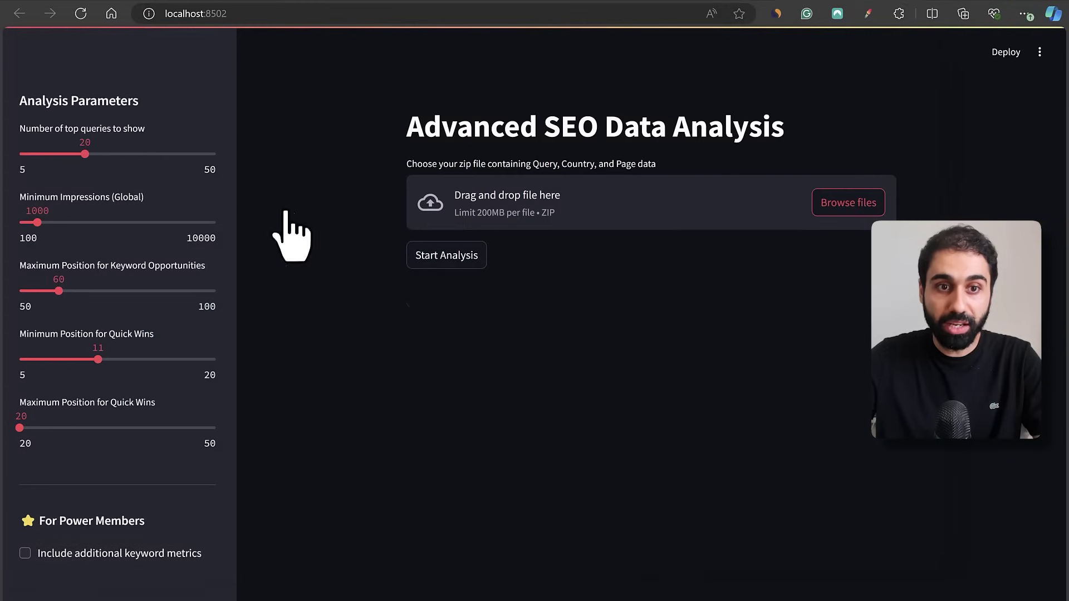
left_click(449, 297)
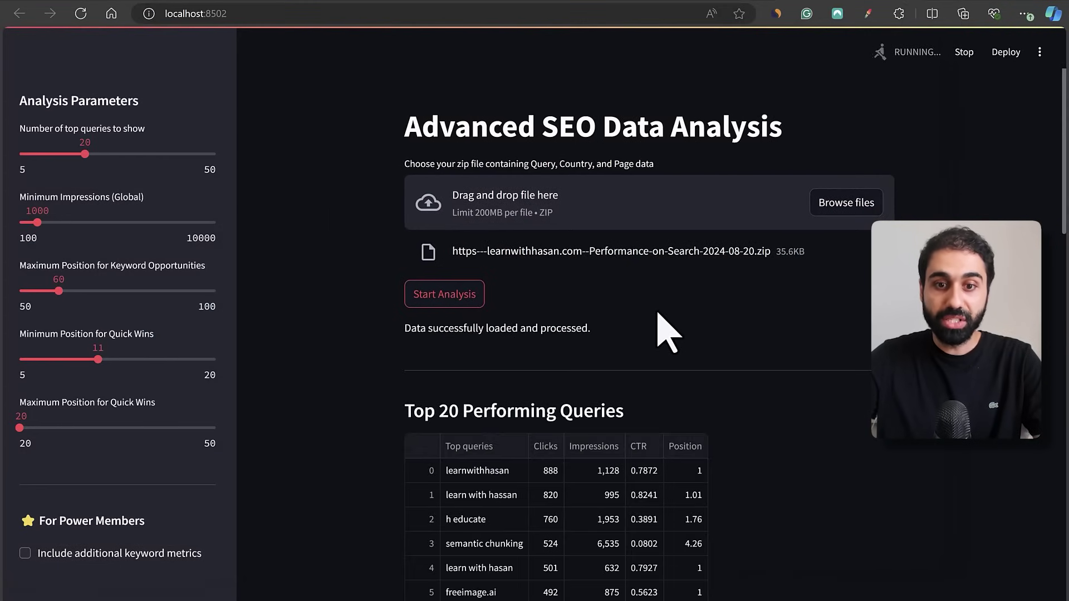
scroll(663, 332, "down", 8)
scroll(658, 327, "up", 10)
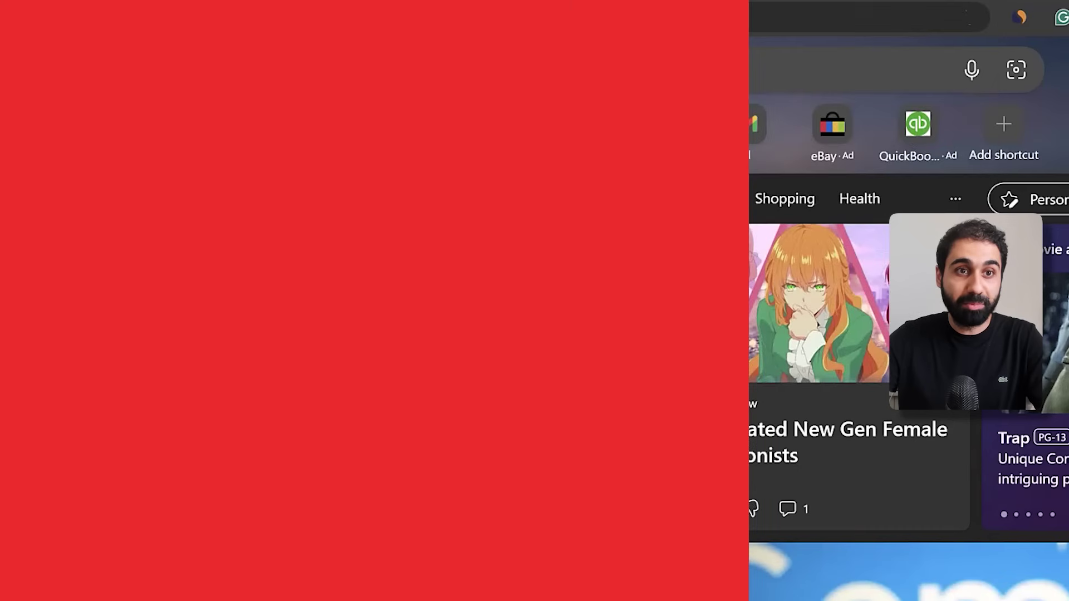
left_click(546, 25)
type("https://app-search-console-analysis-ehphuw3mhgktpaslpu9g9j.streamlit.app/")
key("Return")
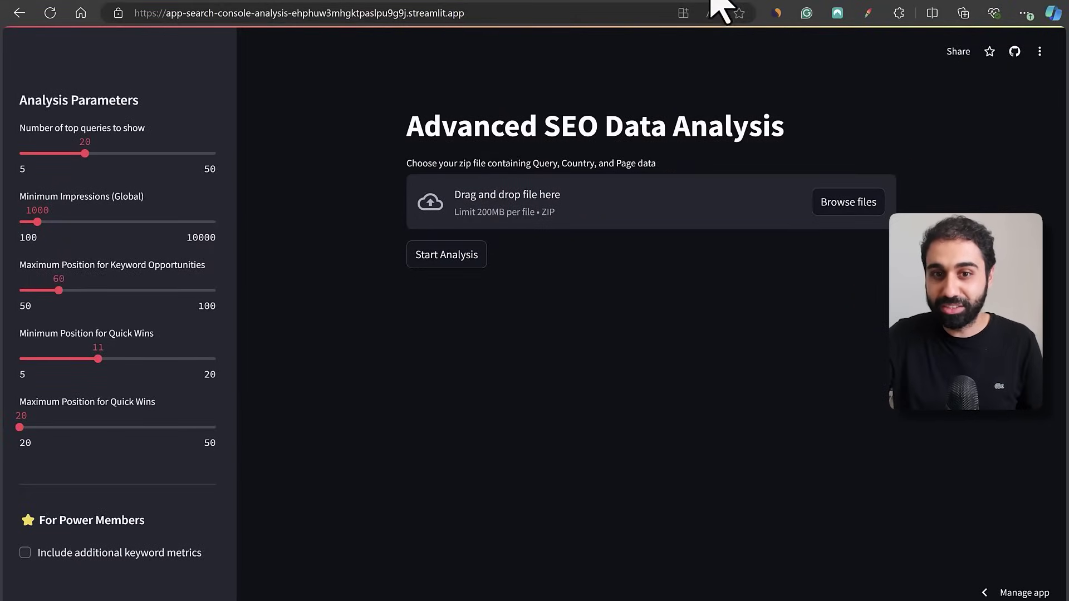
Upload https---learnwithhasan.com--Performance-on-Search-2024-08-10.zip to the hosted app, start the analysis and skim its results.
left_click(841, 203)
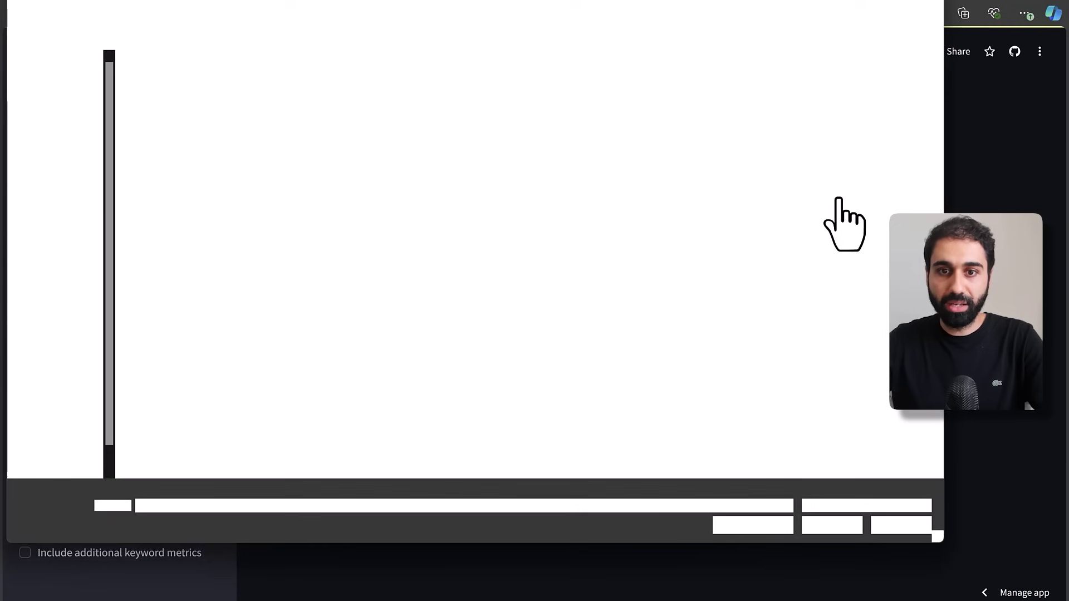
left_click(805, 169)
double_click(805, 173)
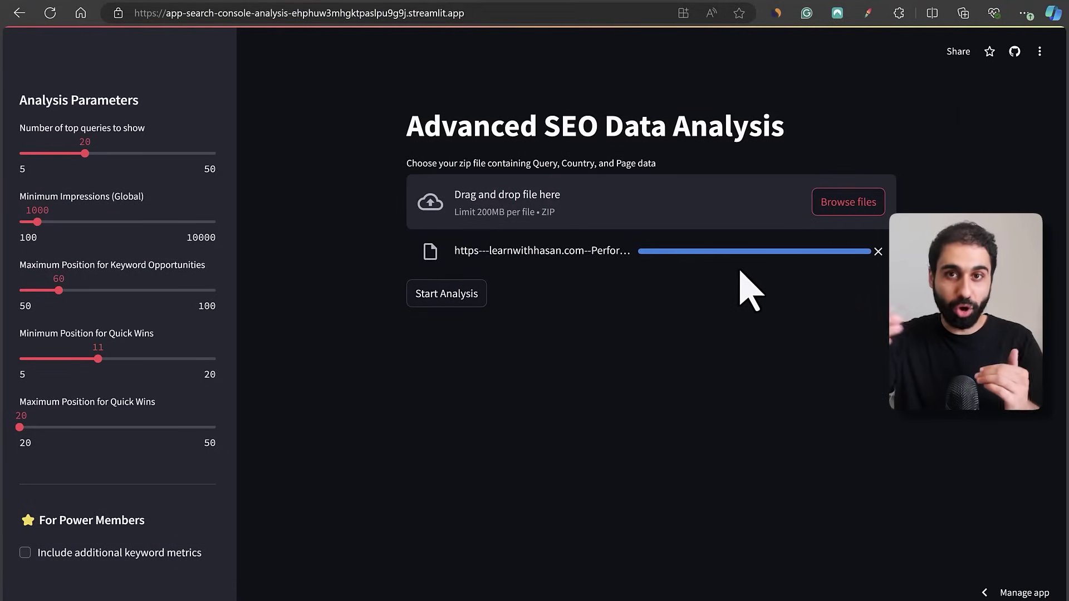
left_click(478, 301)
scroll(616, 306, "down", 5)
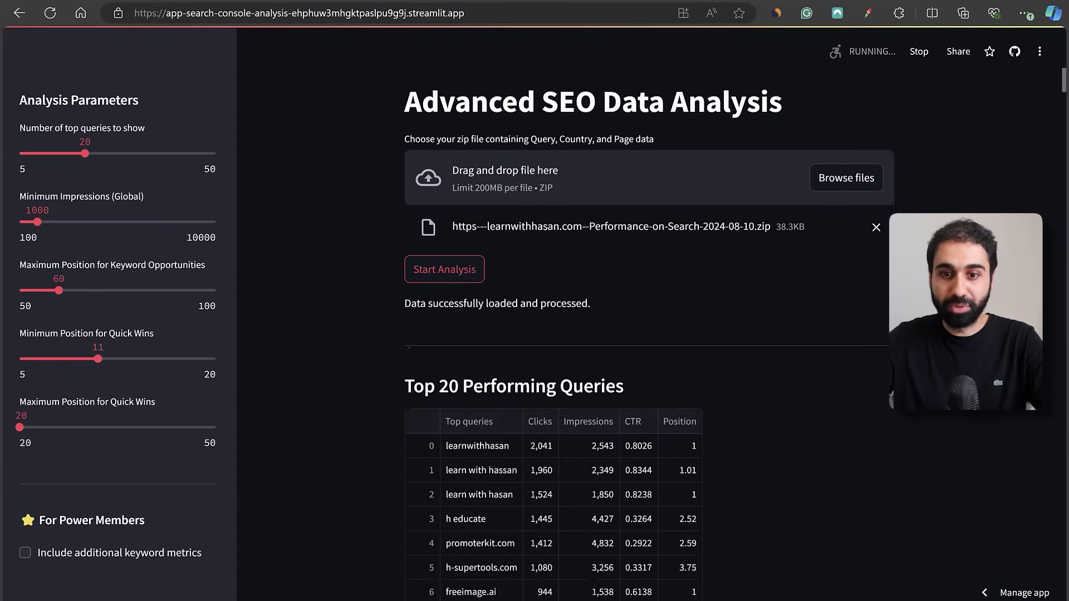
scroll(616, 306, "down", 10)
scroll(616, 306, "up", 14)
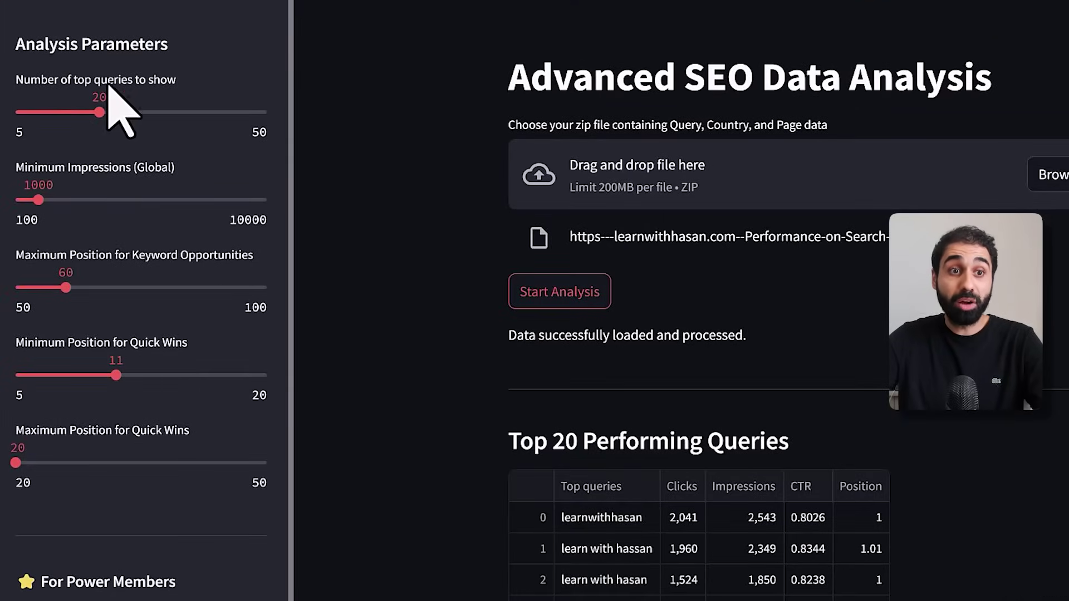
Set the number of top queries to 18 and the Quick Wins positions to minimum 11 and maximum 32, and rerun the analysis.
mouse_move(98, 111)
left_mouse_down()
mouse_move(42, 61)
mouse_move(30, 119)
mouse_move(248, 115)
mouse_move(97, 119)
left_mouse_up()
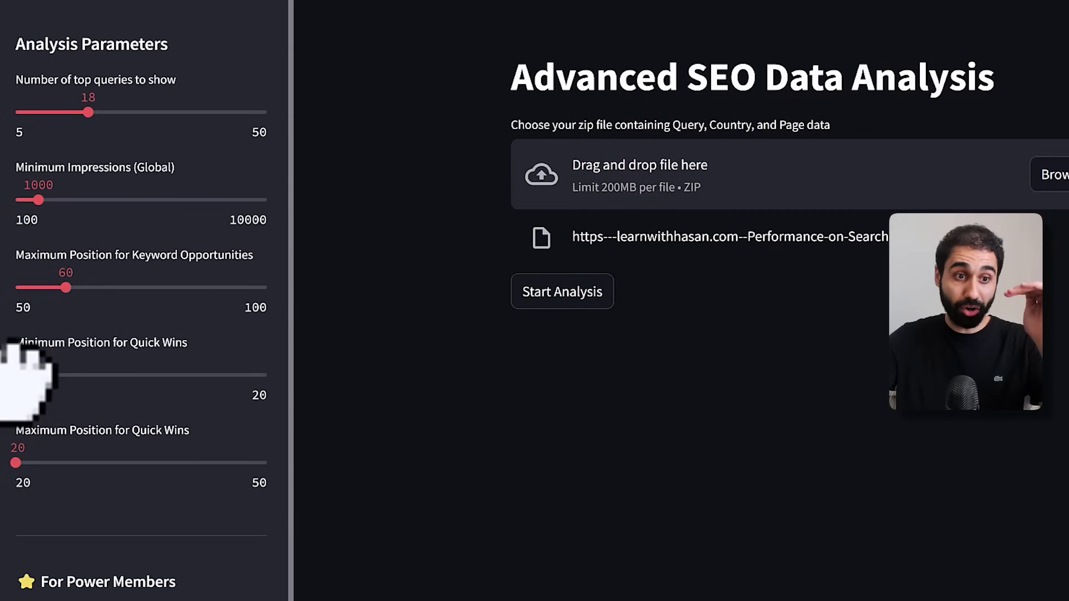
left_click_drag(24, 376, 113, 376)
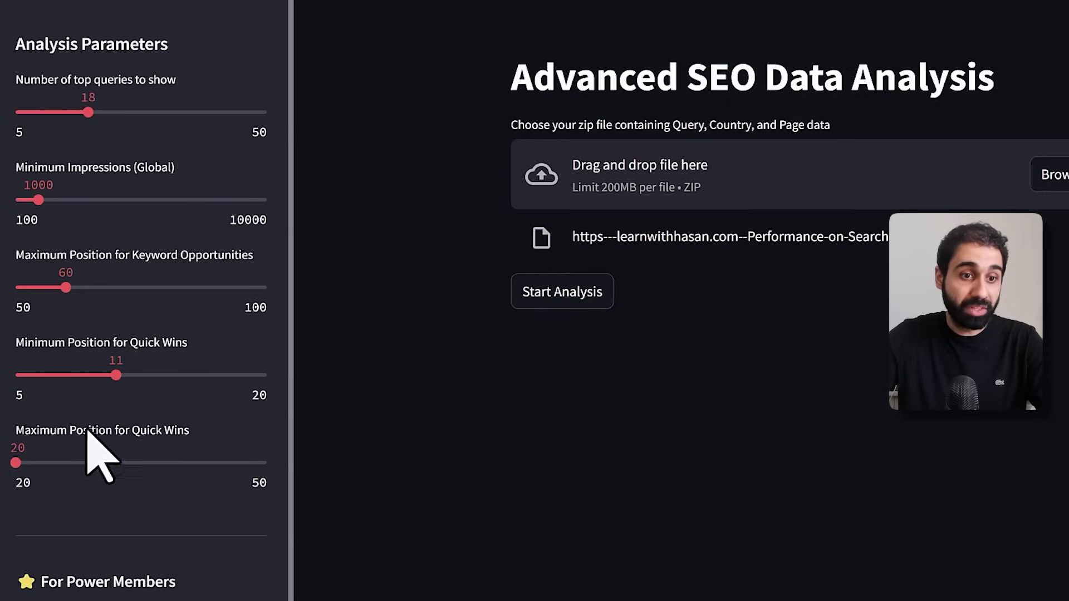
left_click_drag(16, 463, 291, 494)
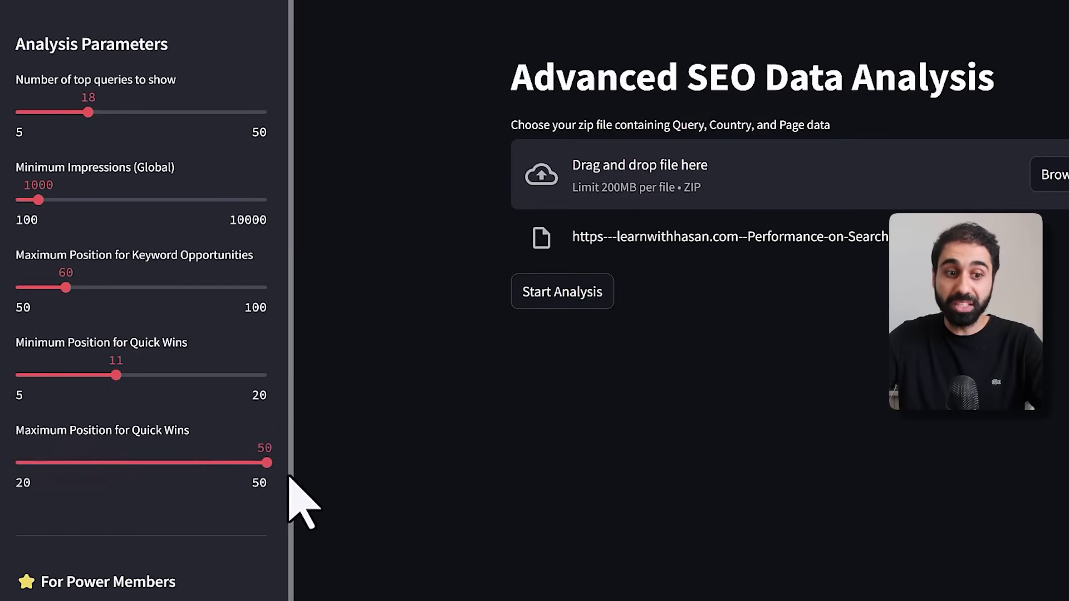
left_click(119, 463)
left_click(555, 300)
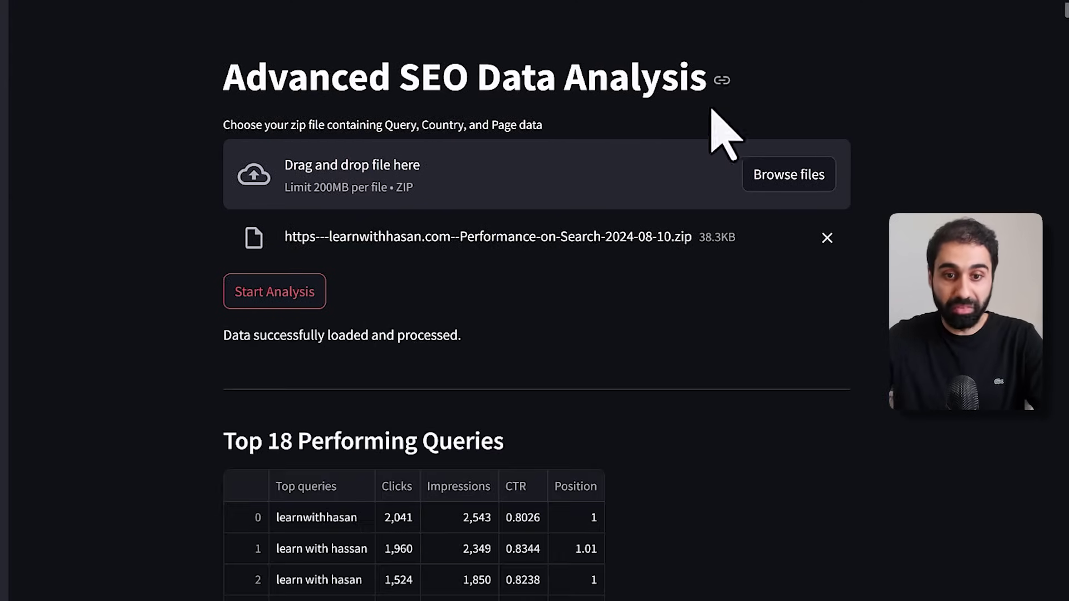
Examine the report's Keyword Opportunities (Position > 60) and Quick Wins sections, including their query tables.
scroll(1013, 203, "down", 6)
double_click(481, 85)
left_click_drag(363, 81, 333, 84)
scroll(332, 167, "down", 8)
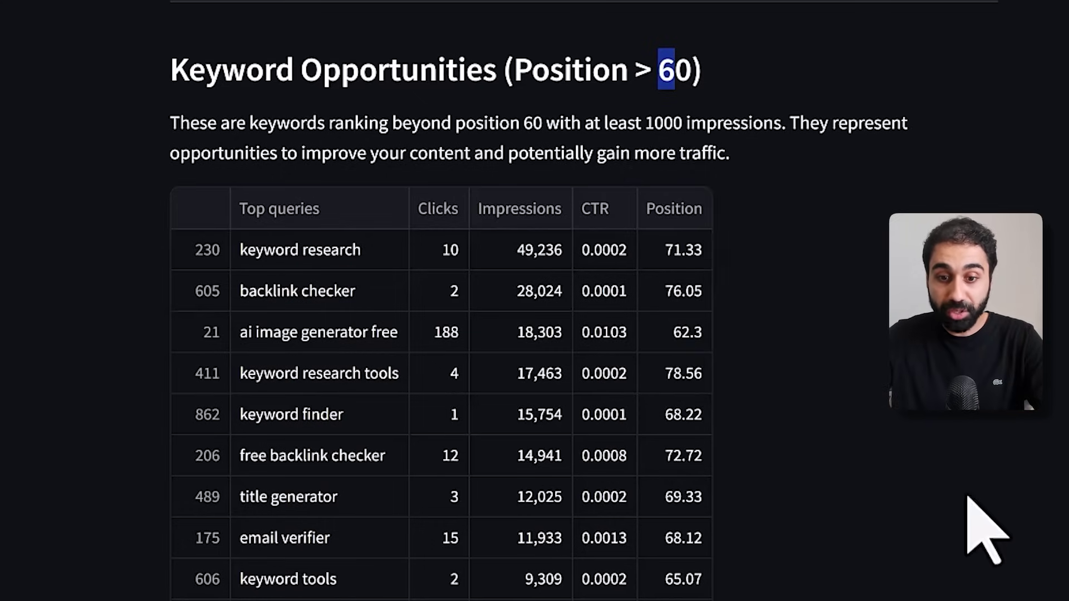
scroll(967, 557, "down", 8)
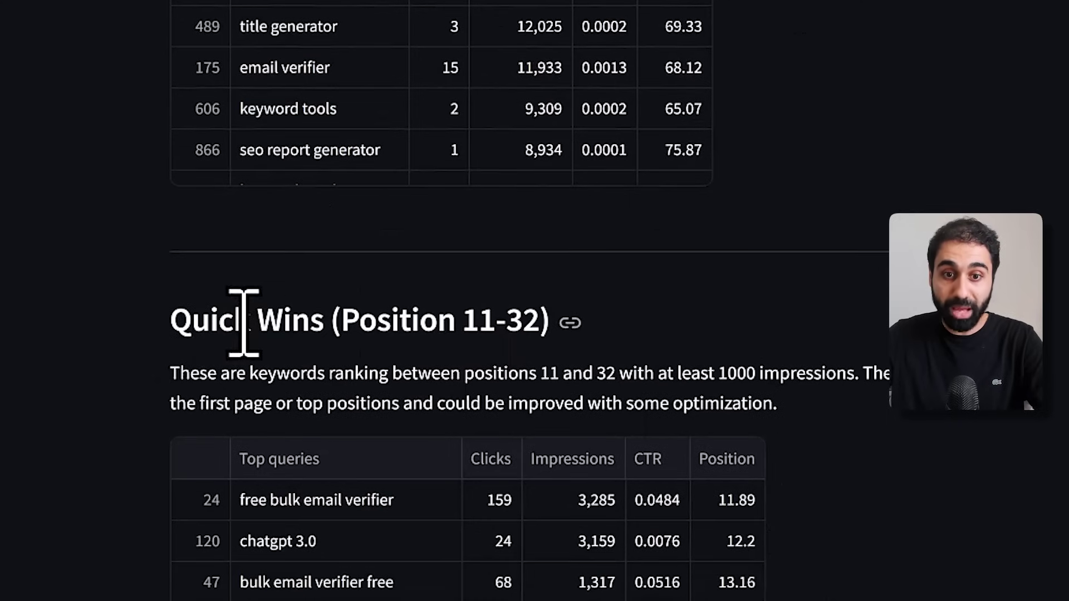
scroll(250, 301, "down", 4)
left_click_drag(167, 139, 539, 153)
left_click(539, 153)
scroll(535, 301, "down", 15)
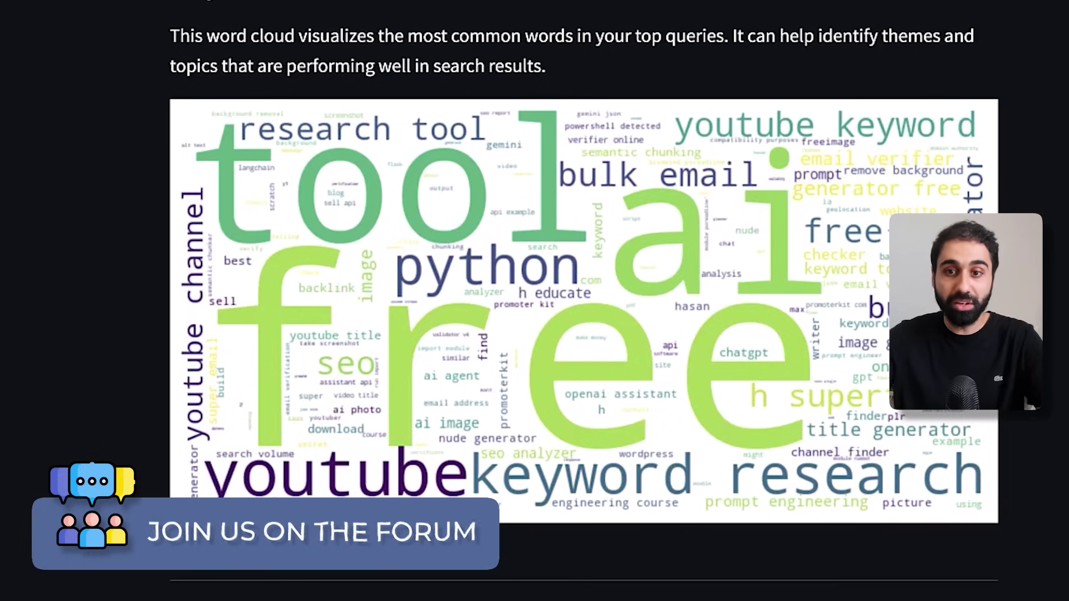
Examine the report's word cloud, Low-Hanging Fruits, Question Queries and Traffic Potential Estimation sections.
left_click_drag(207, 37, 473, 37)
left_click(583, 66)
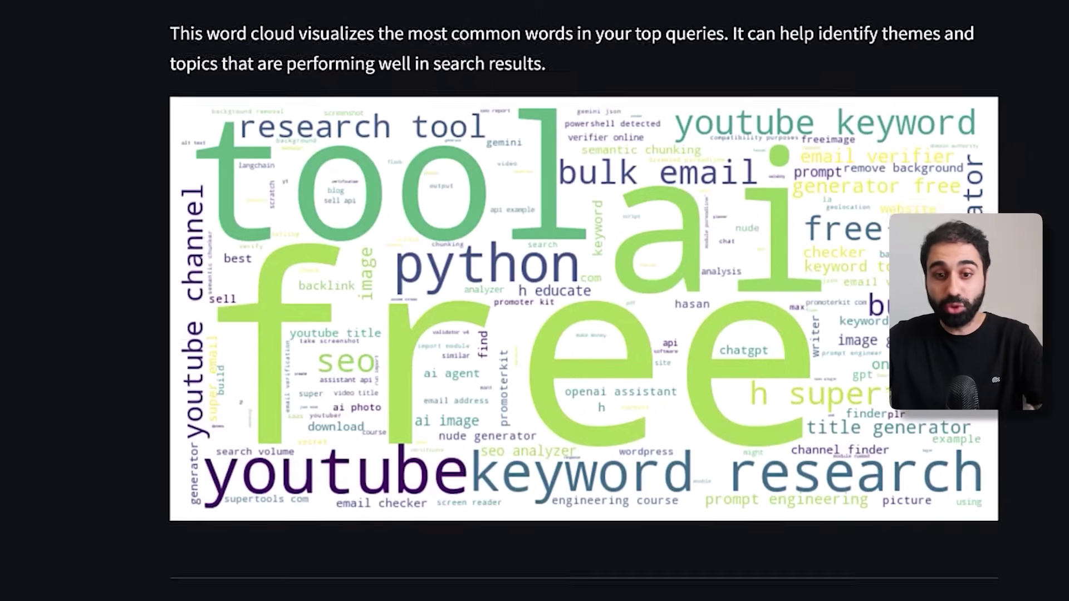
scroll(1047, 240, "down", 10)
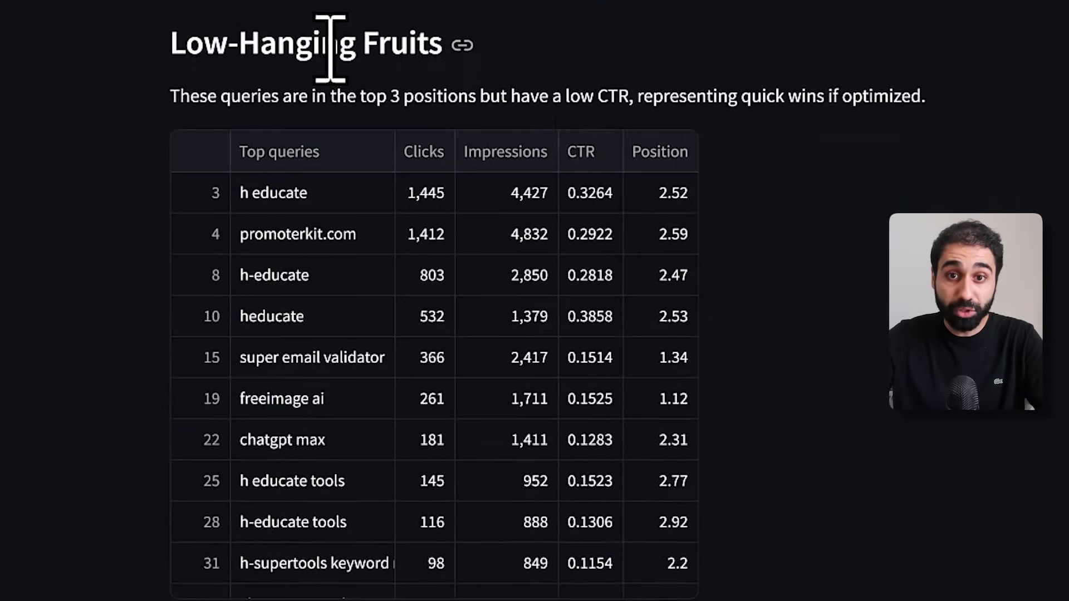
scroll(958, 199, "down", 2)
scroll(959, 199, "down", 8)
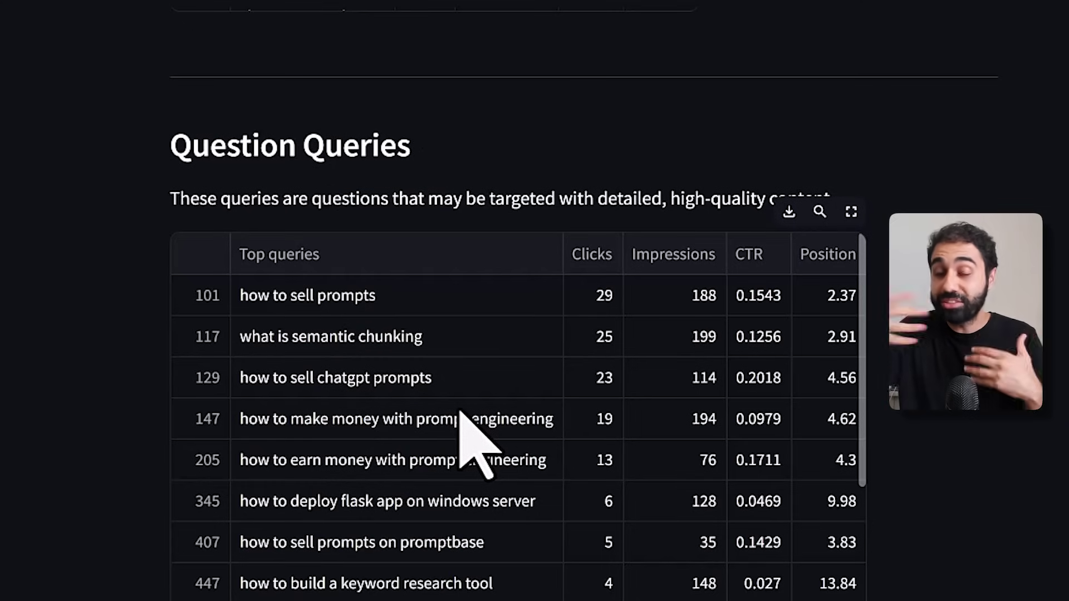
scroll(1026, 406, "down", 6)
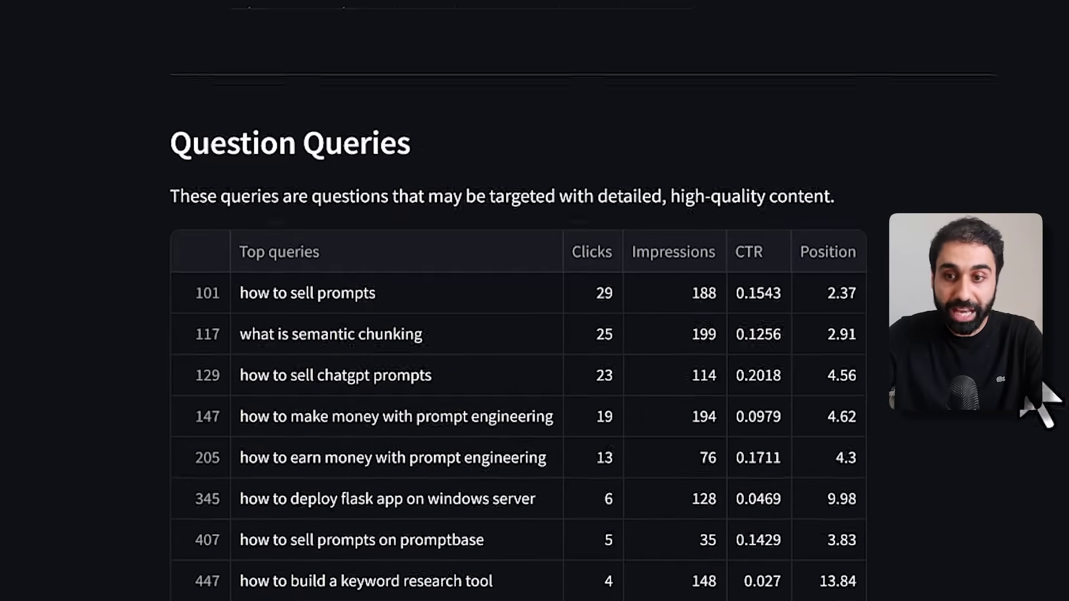
scroll(1045, 376, "down", 6)
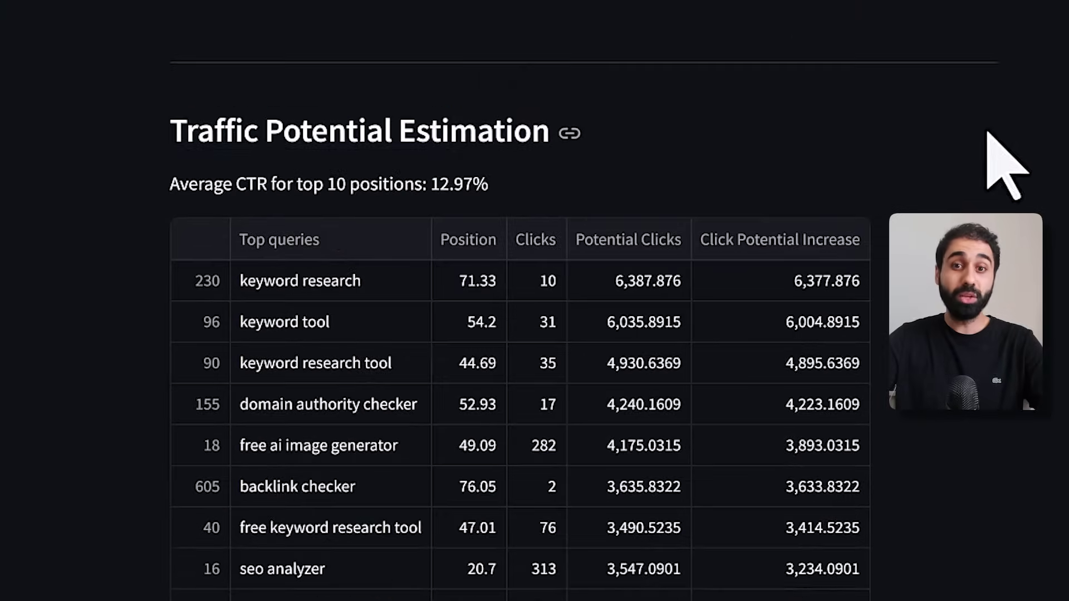
scroll(496, 131, "down", 2)
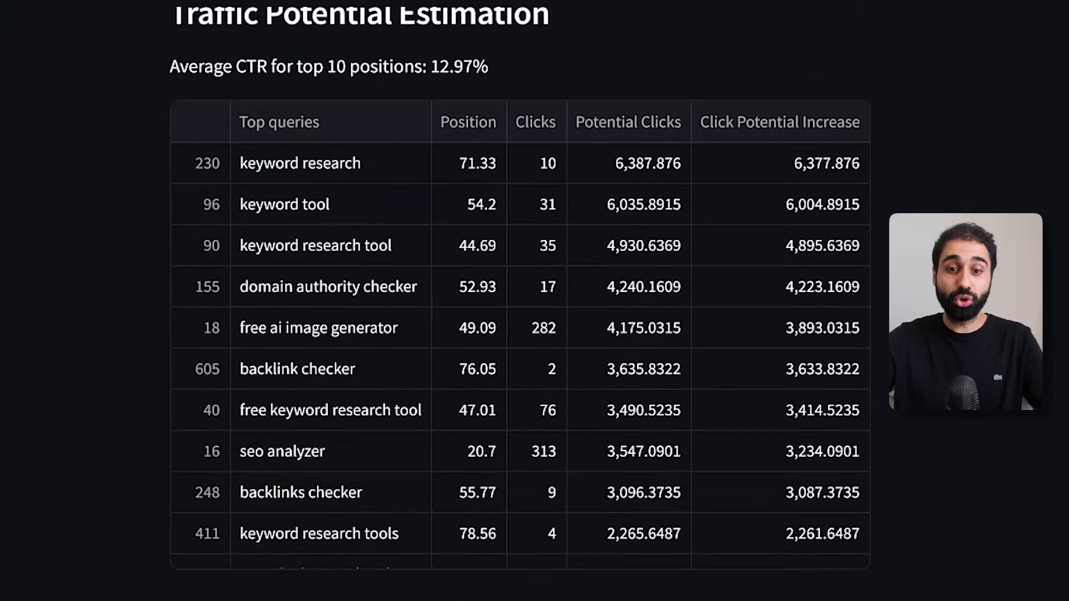
scroll(520, 300, "down", 6)
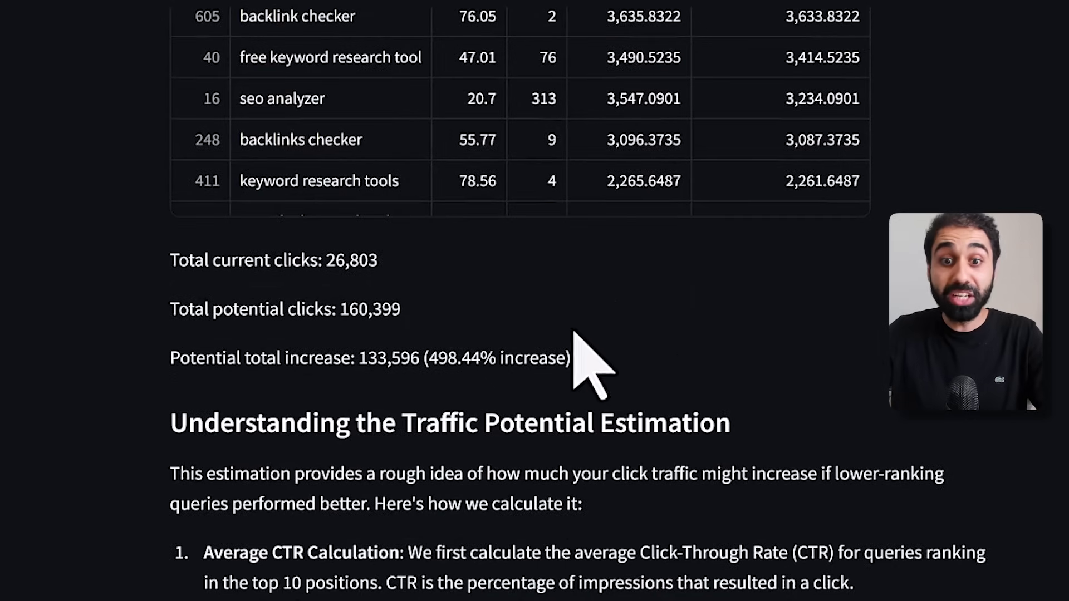
Examine the potential click increase, its calculation notes, the Country Performance Dashboard and the Top Opportunities by Country table.
left_click_drag(430, 358, 505, 359)
left_click(449, 358)
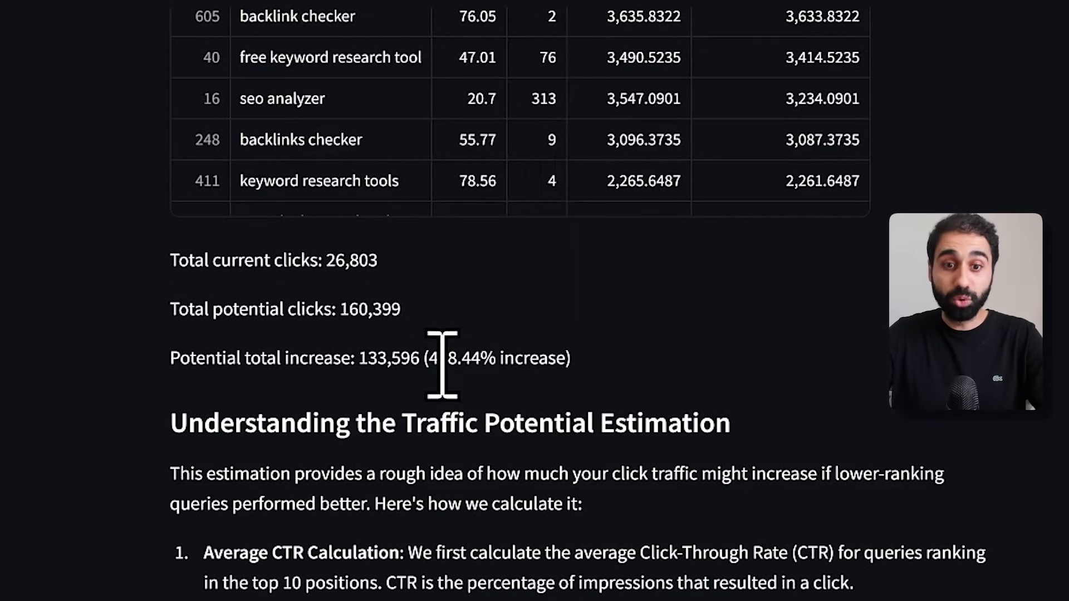
scroll(305, 250, "down", 4)
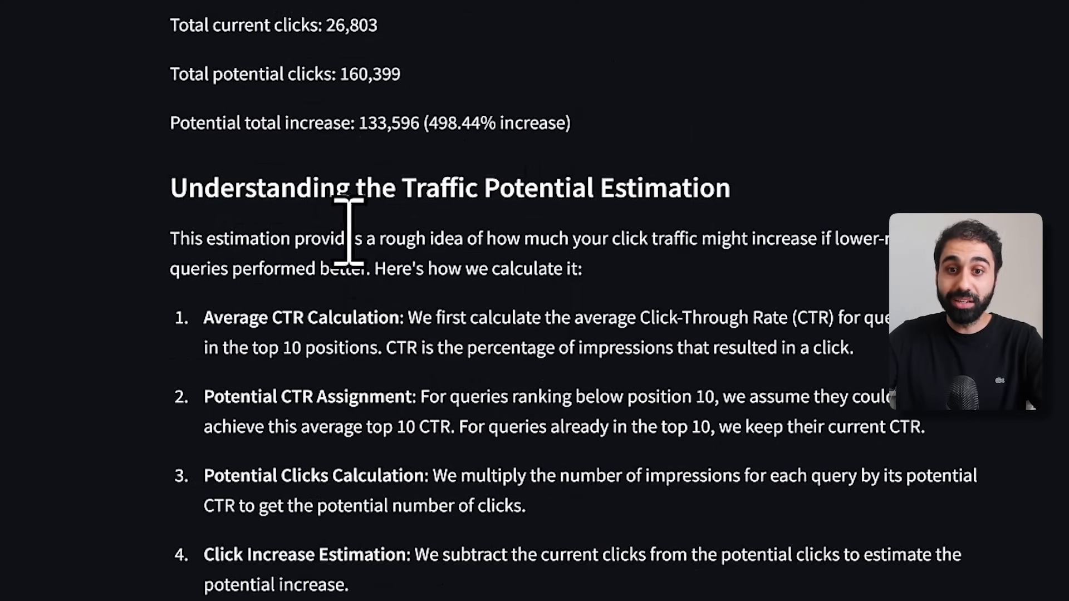
scroll(461, 382, "down", 8)
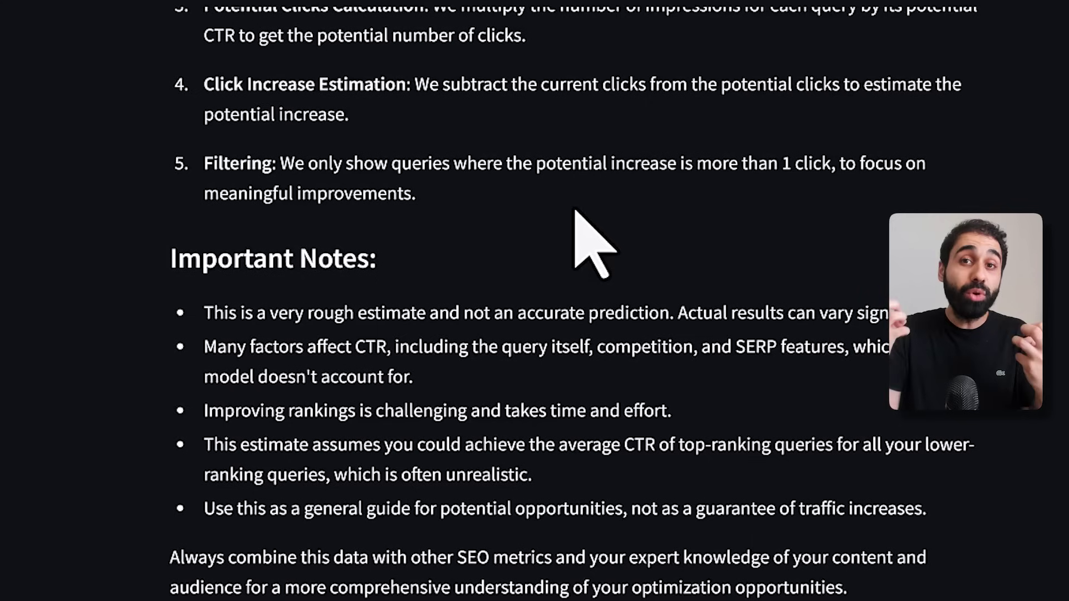
scroll(632, 226, "down", 10)
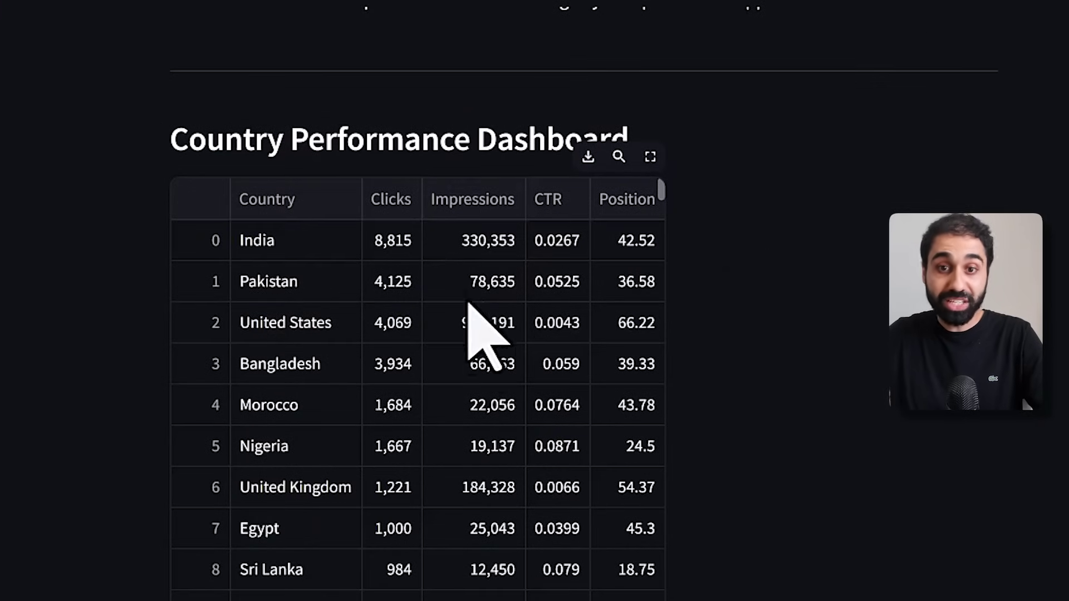
scroll(444, 238, "down", 15)
scroll(534, 301, "down", 20)
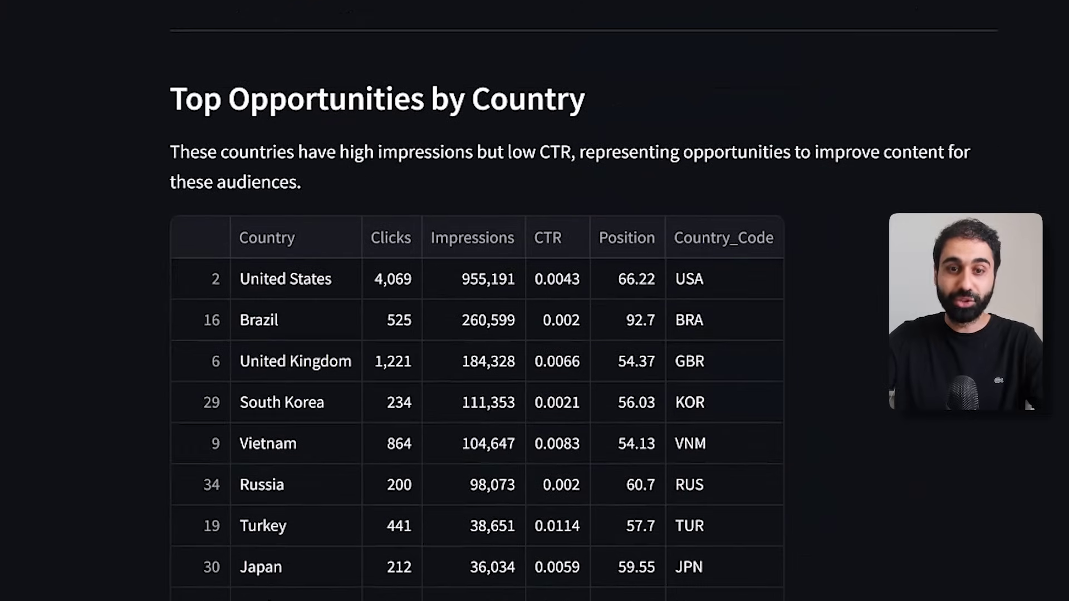
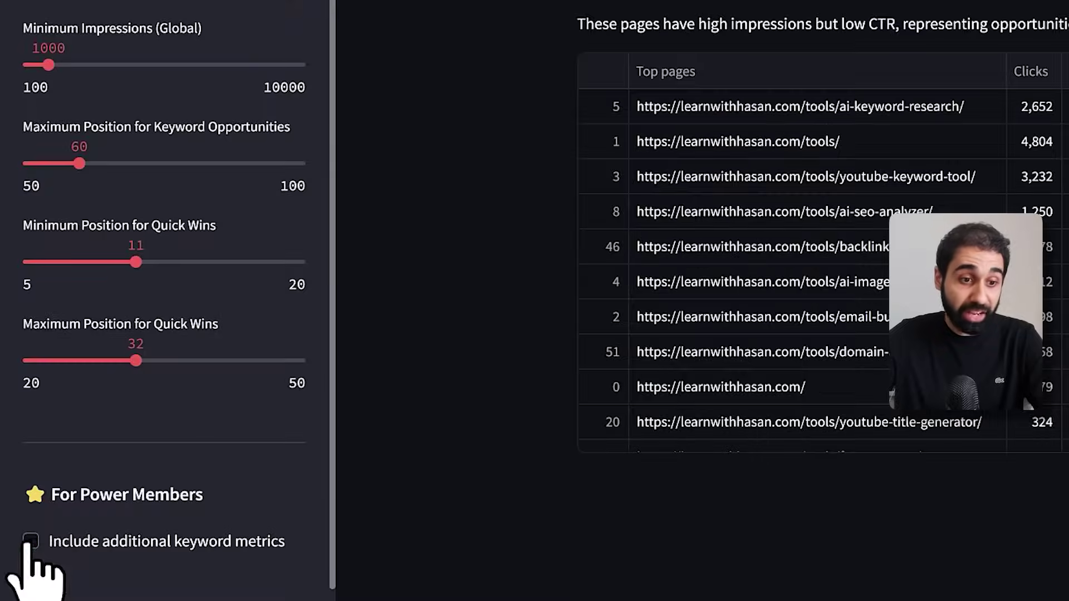
Include additional keyword metrics in the analysis and copy the API key from the API section of learnwithhasan.com/account.
left_click(30, 540)
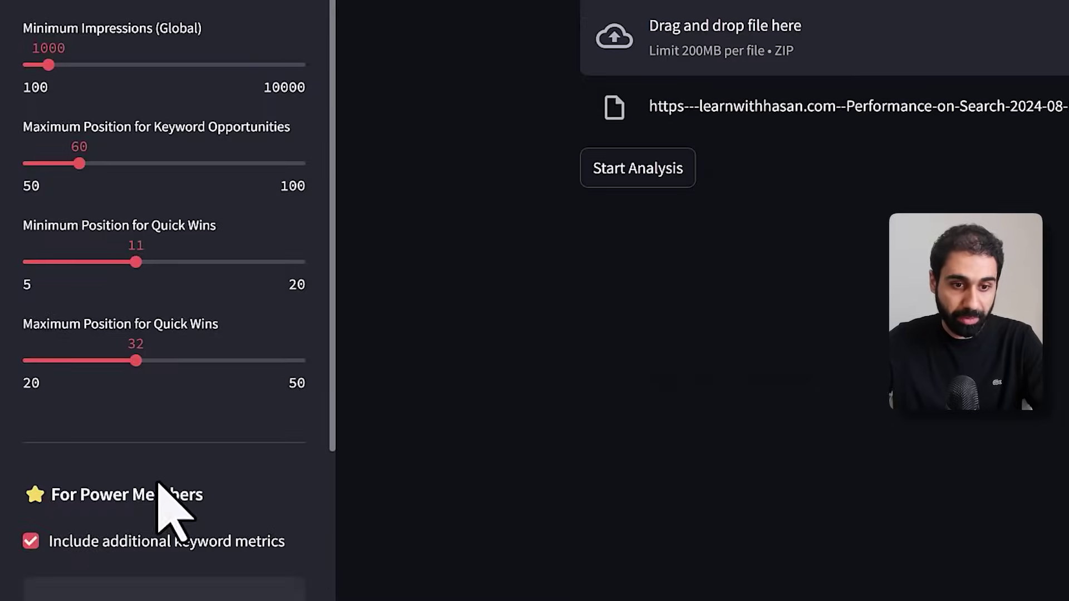
scroll(158, 483, "down", 5)
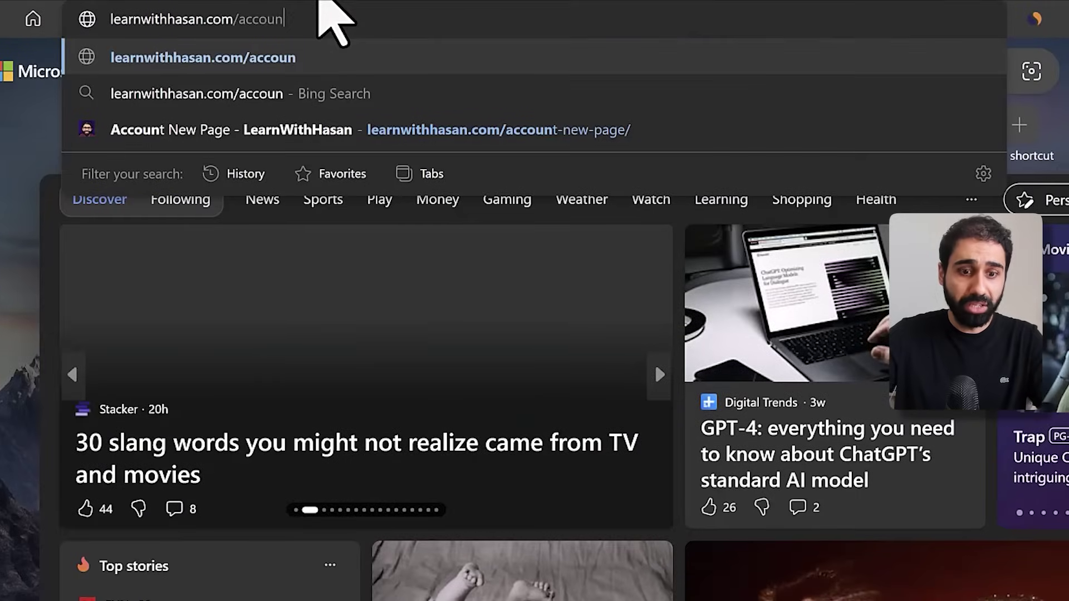
type("thhasan.com/account")
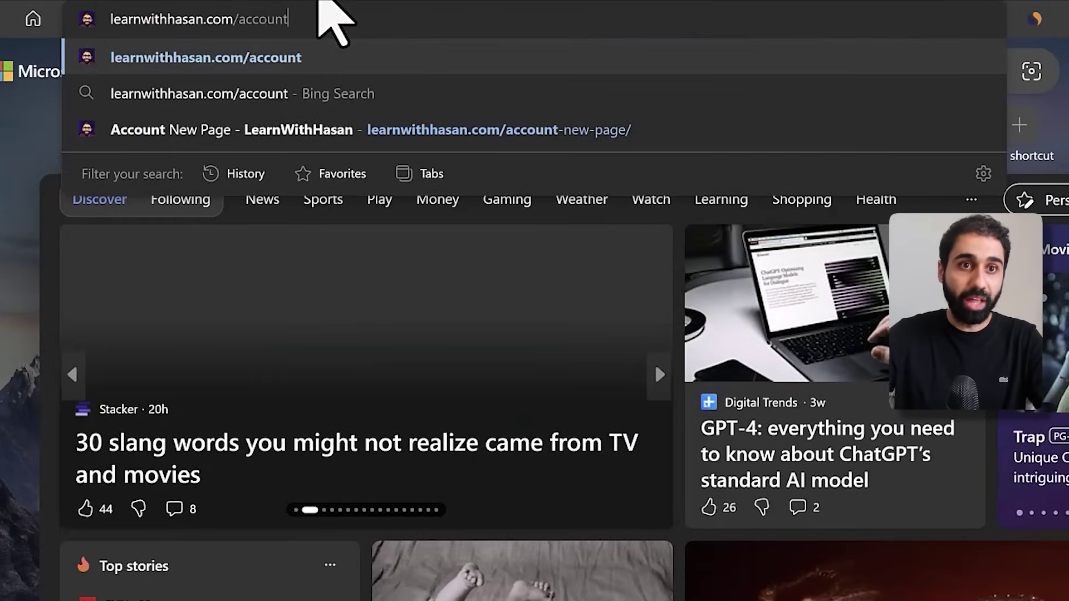
key("Return")
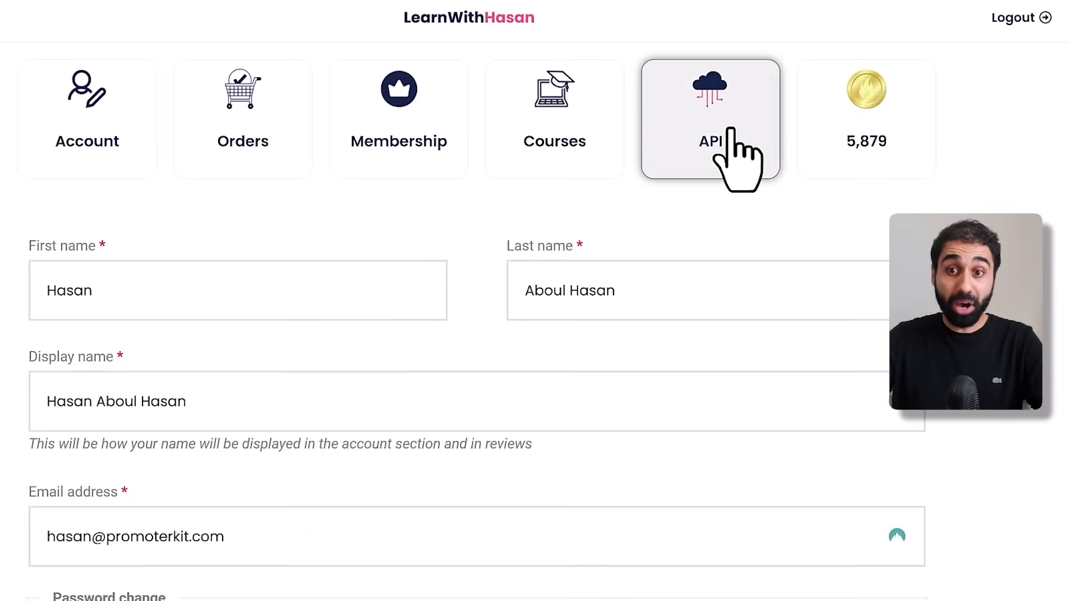
left_click(730, 130)
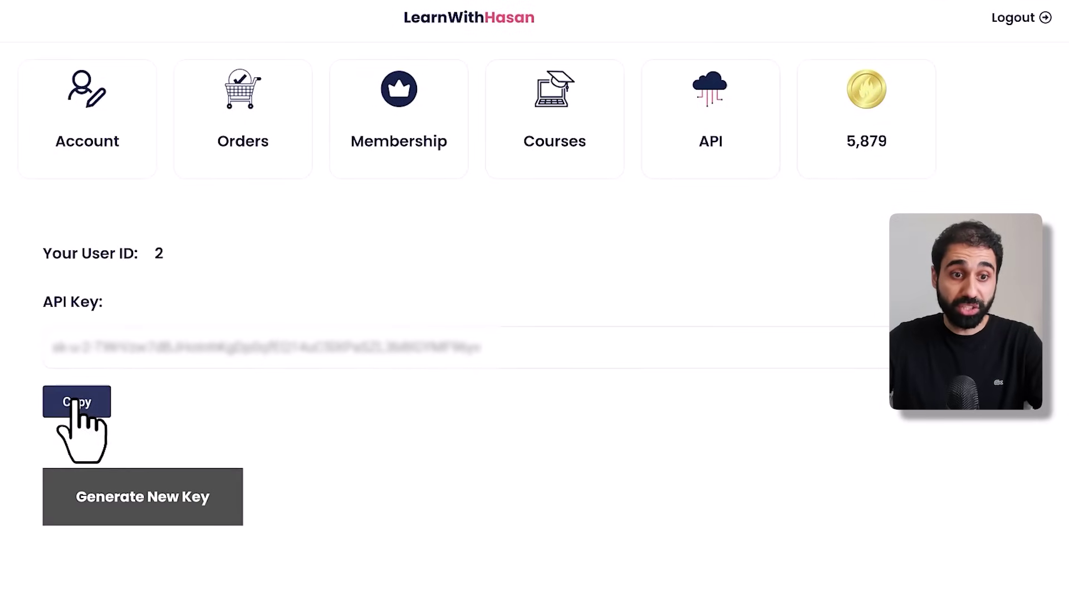
left_click(78, 403)
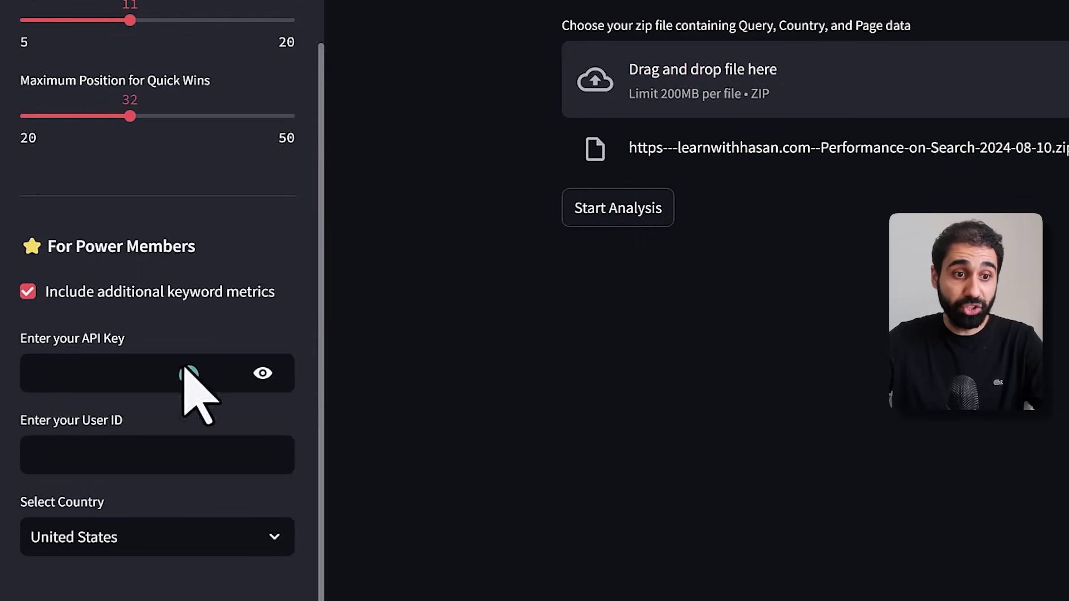
Paste the API key and enter the user ID for the Power Members metrics in the analysis app, then start the analysis.
left_click(41, 375)
key("ctrl+v")
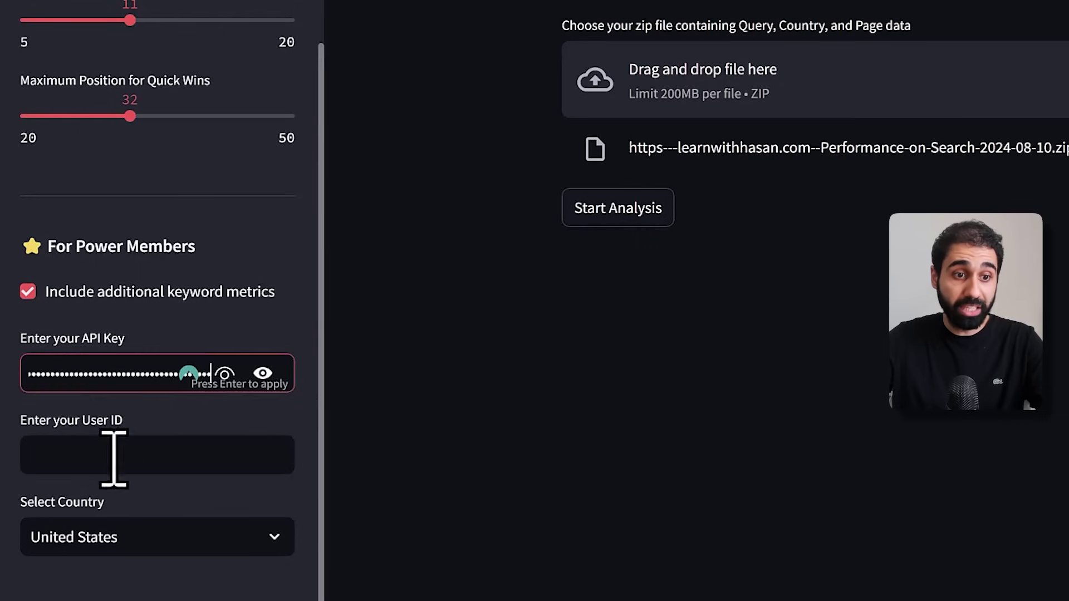
left_click(115, 457)
type("2")
key("Return")
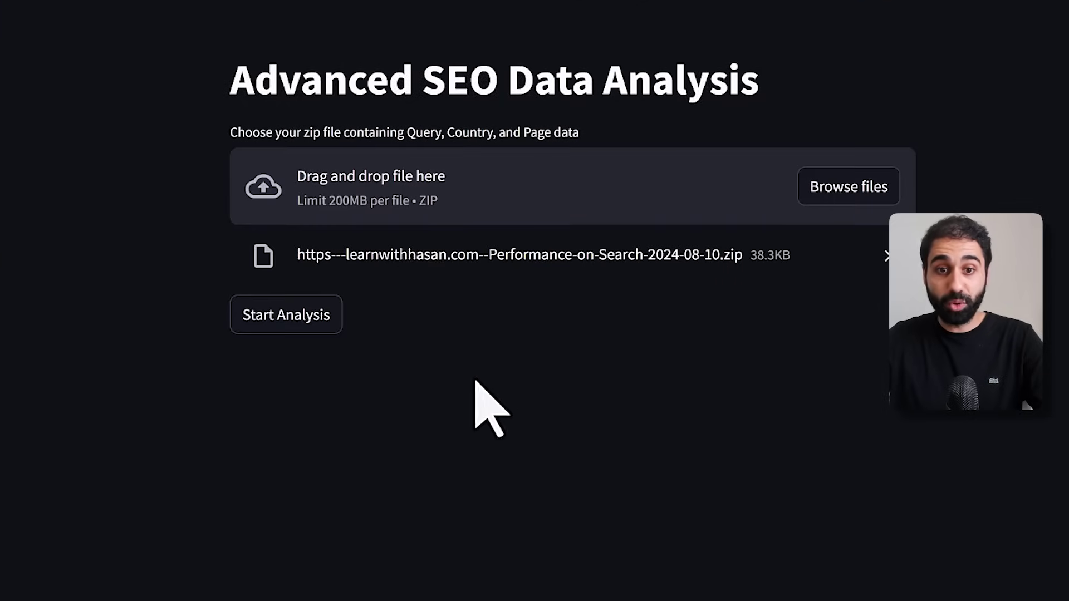
left_click(613, 210)
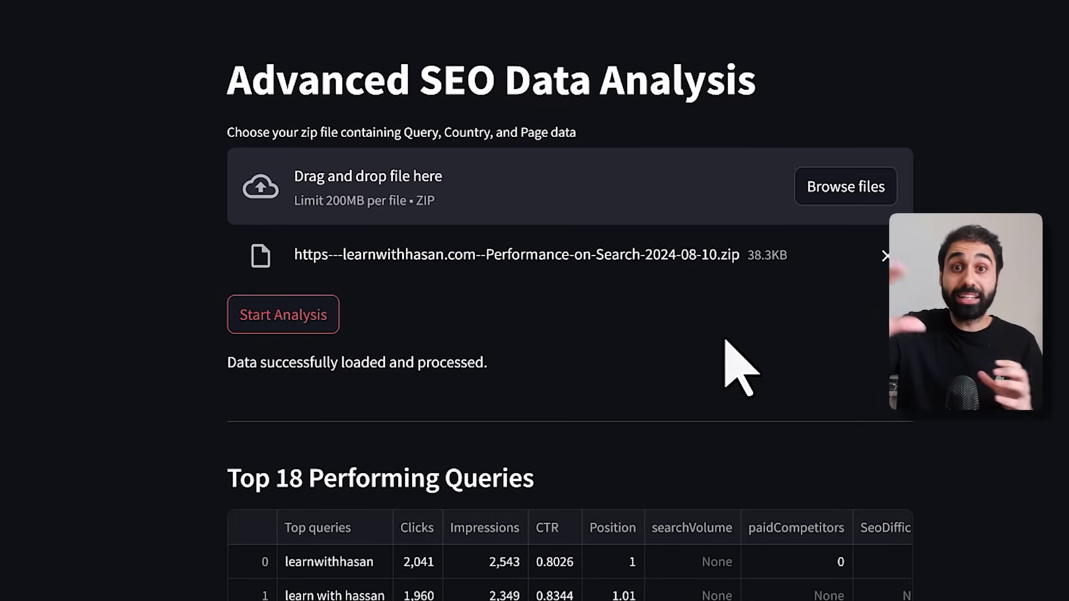
Examine the added metrics columns in the Top 18 Performing Queries table, including searchVolume, paidCompetitors and SeoDifficulty.
scroll(727, 346, "down", 7)
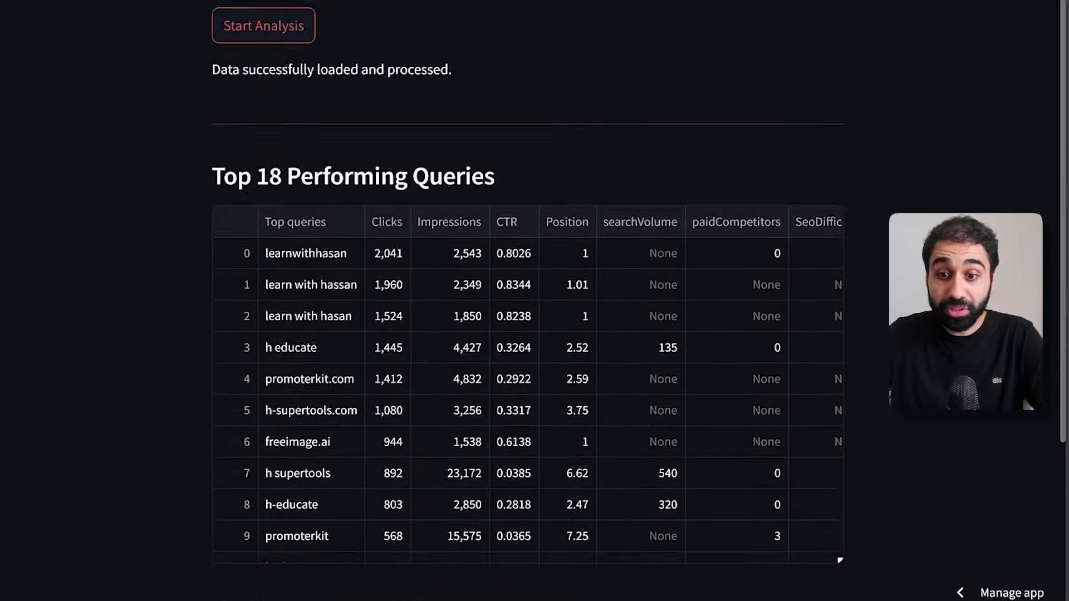
left_click(697, 469)
scroll(794, 167, "right", 2)
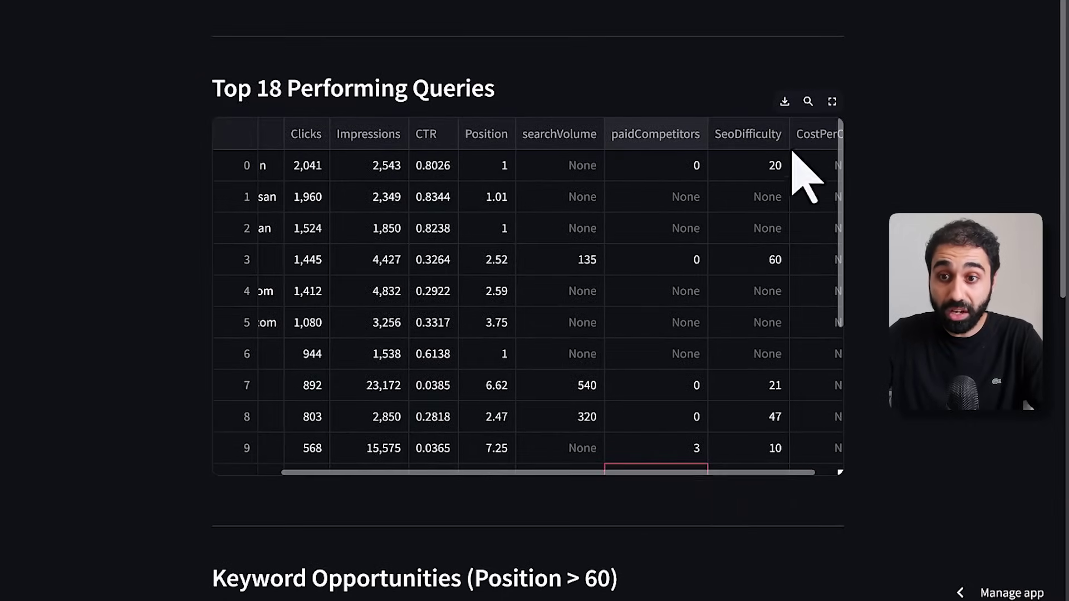
scroll(553, 227, "left", 3)
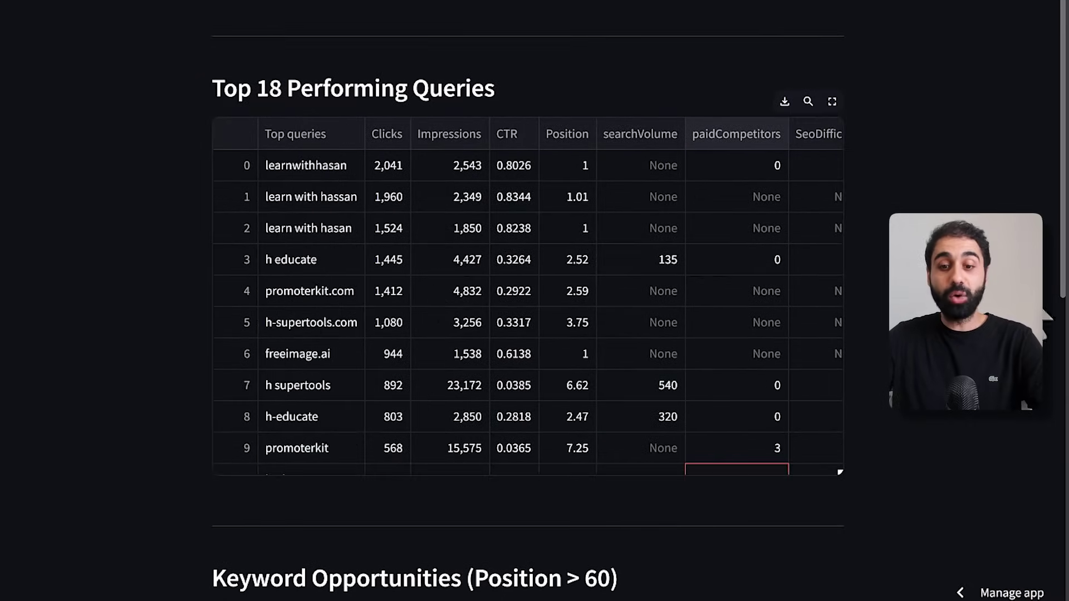
Examine the search volume, competitor, difficulty and cost-per-click columns under Keyword Opportunities, and review the Quick Wins table.
scroll(554, 227, "down", 9)
scroll(676, 240, "down", 1)
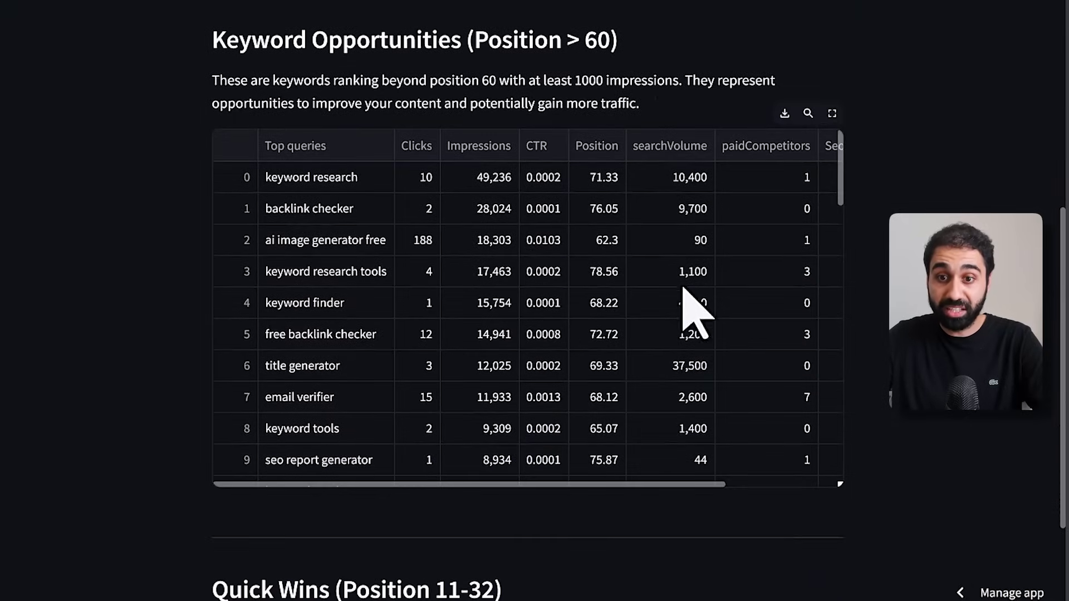
left_click_drag(709, 484, 659, 485)
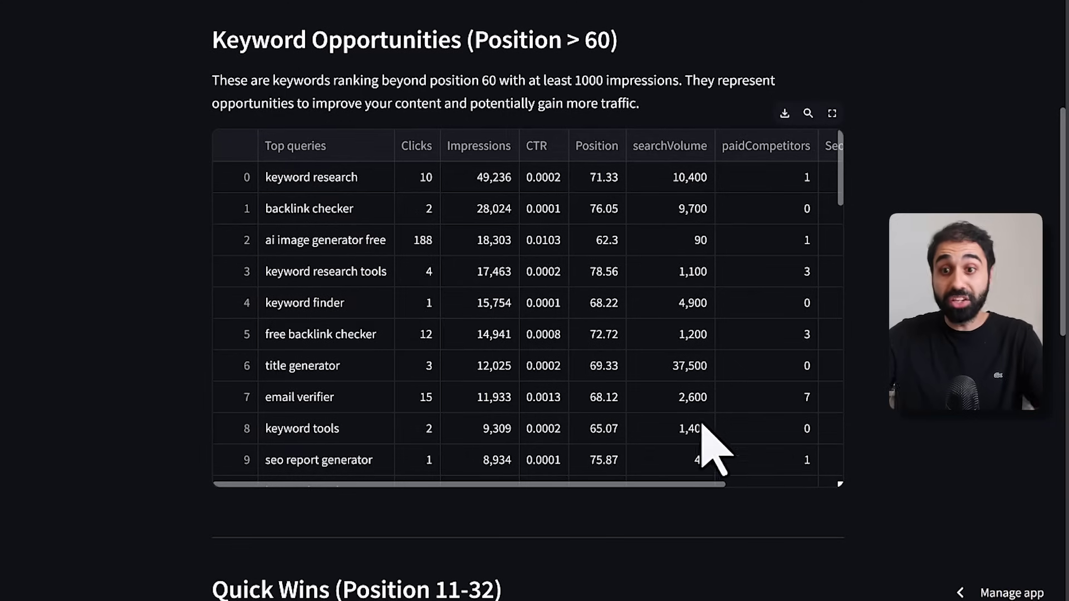
left_click_drag(705, 484, 817, 486)
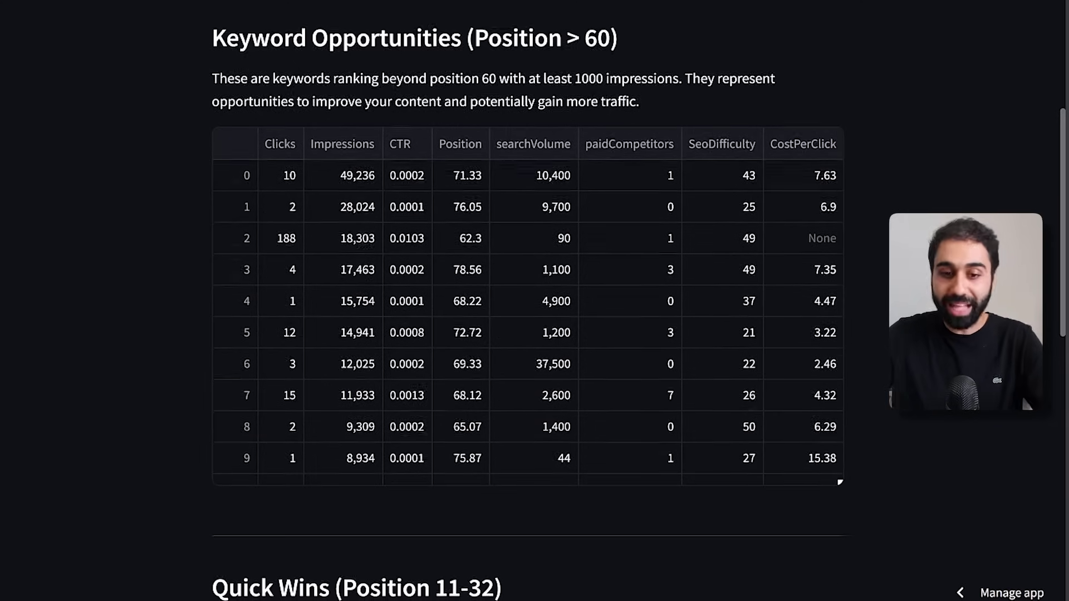
scroll(408, 49, "down", 10)
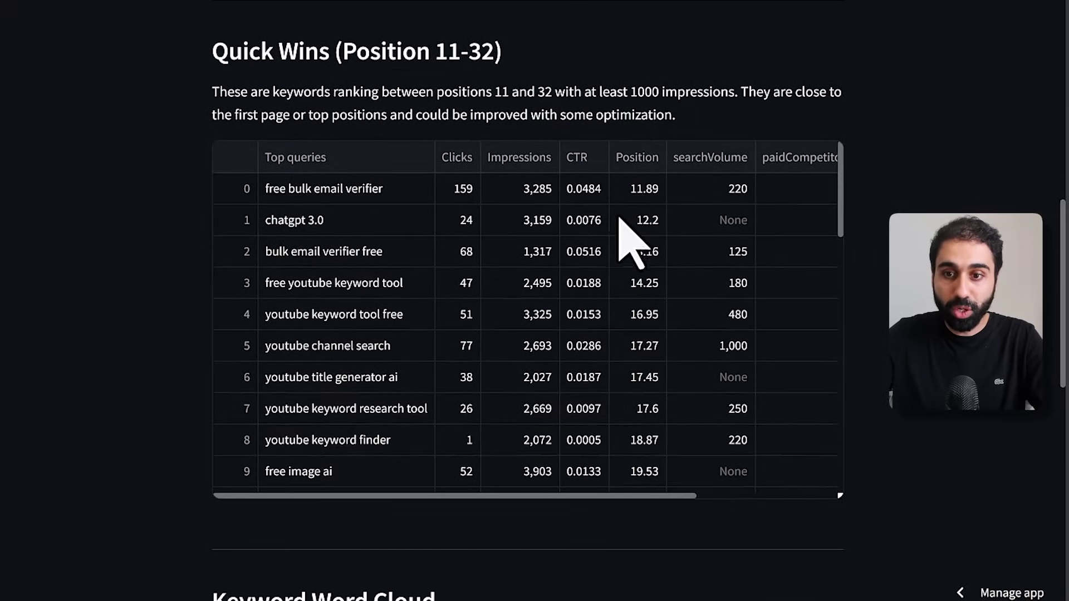
scroll(649, 250, "down", 7)
scroll(920, 202, "down", 7)
scroll(920, 201, "up", 20)
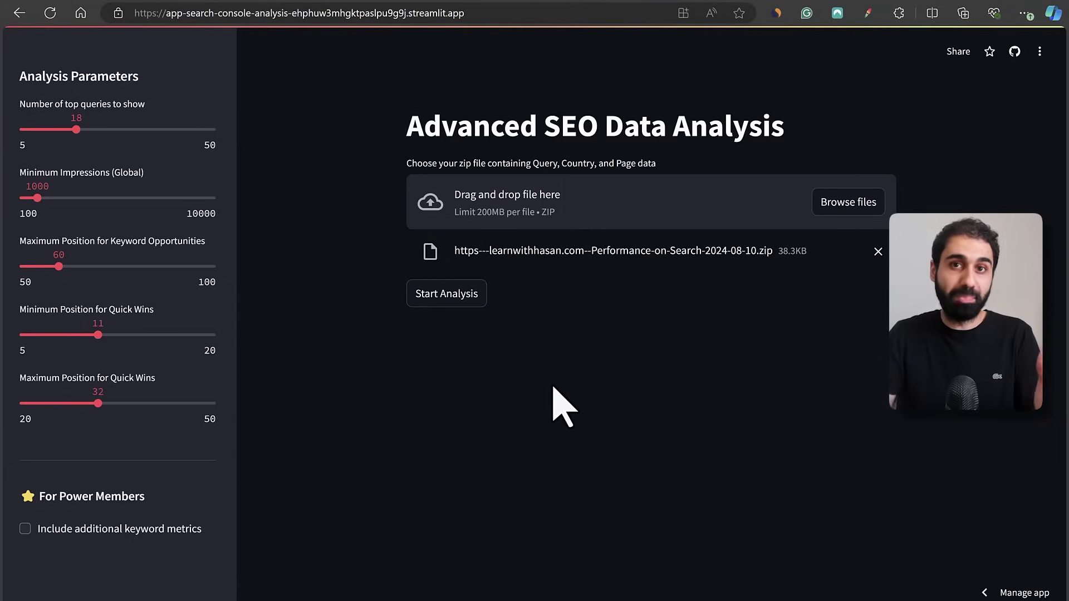
Revisit the account's API key page and review the plans and benefits on the learnwithhasan.com/power-member page.
left_click(332, 4)
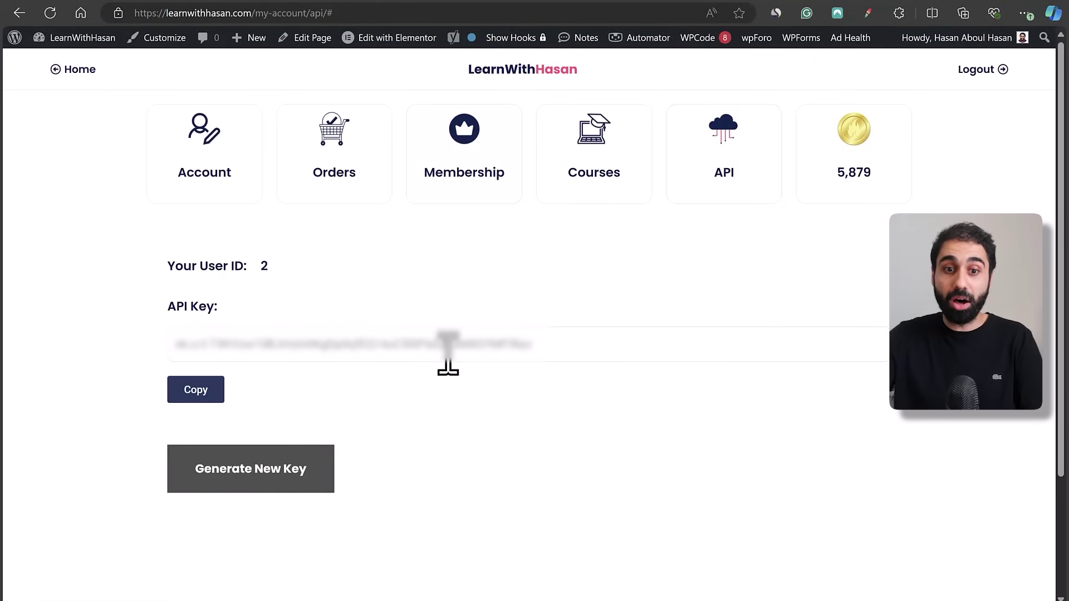
double_click(446, 348)
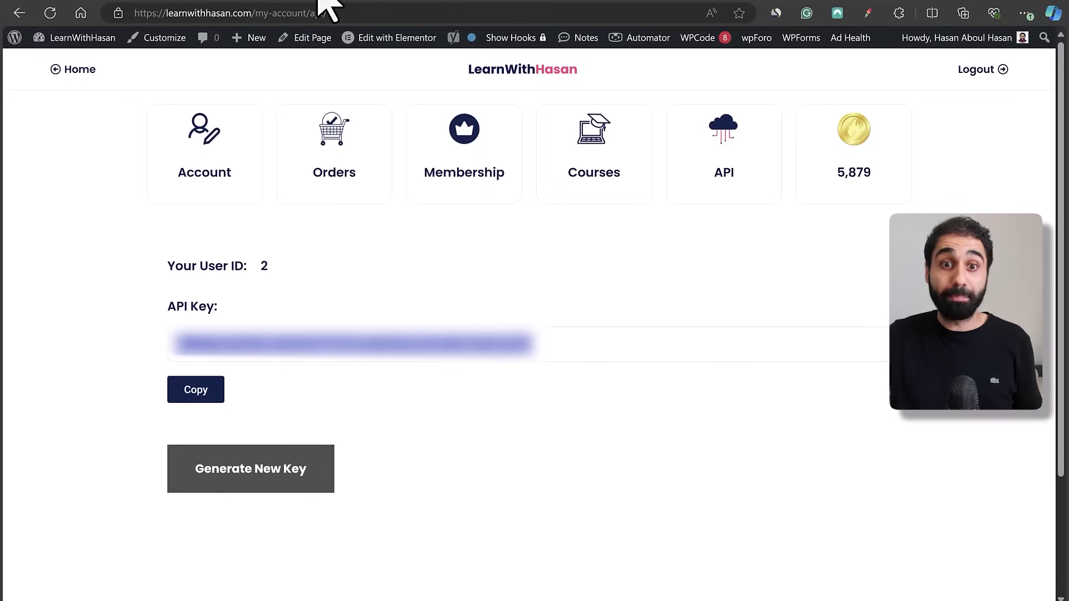
left_click(722, 146)
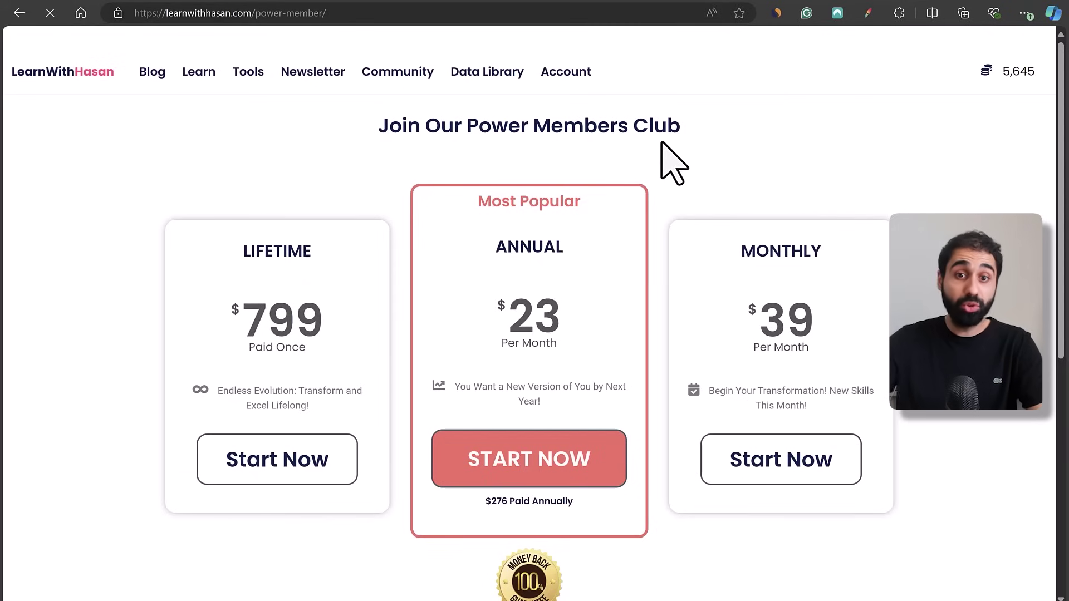
scroll(941, 192, "down", 8)
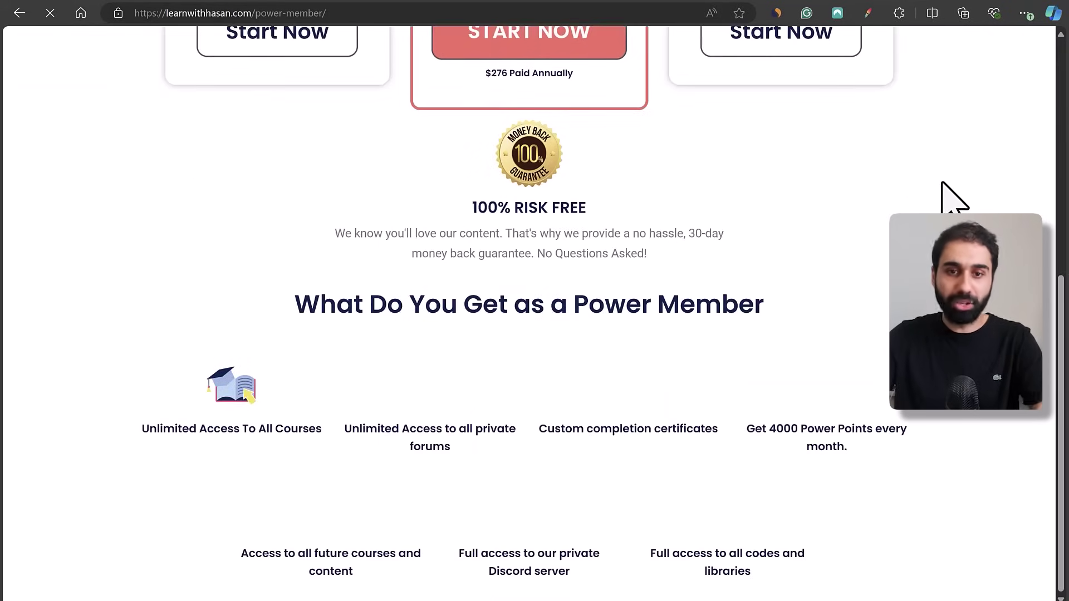
scroll(854, 238, "up", 7)
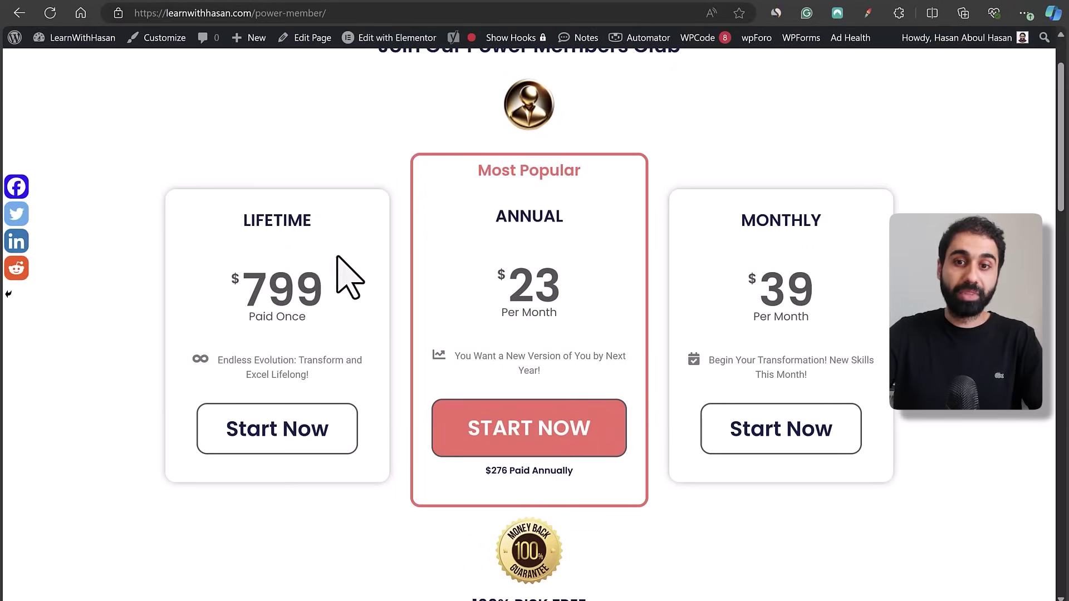